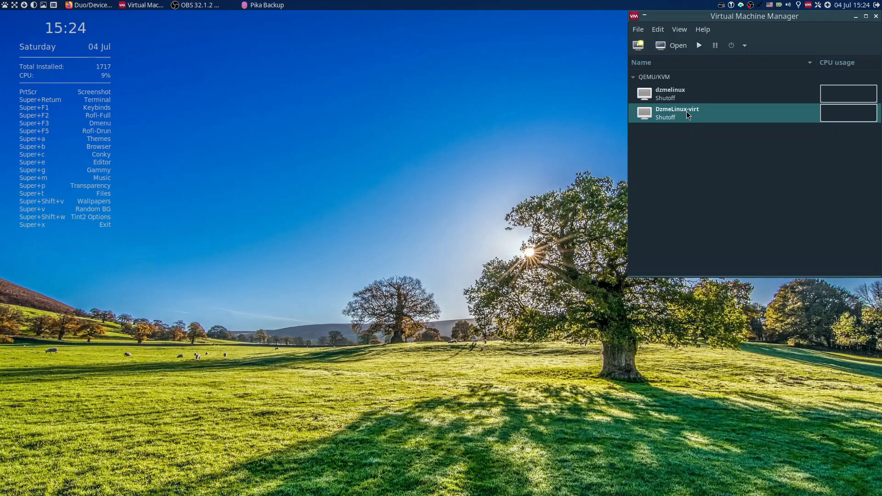
right_click(688, 114)
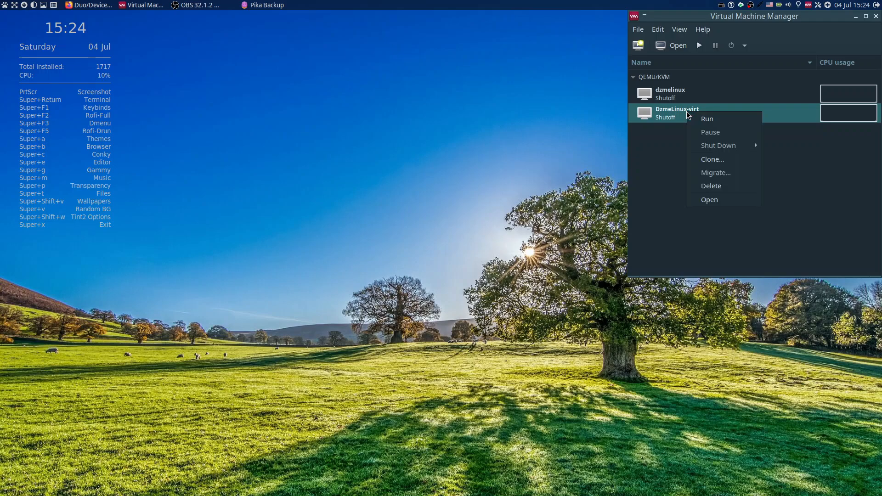
left_click(653, 113)
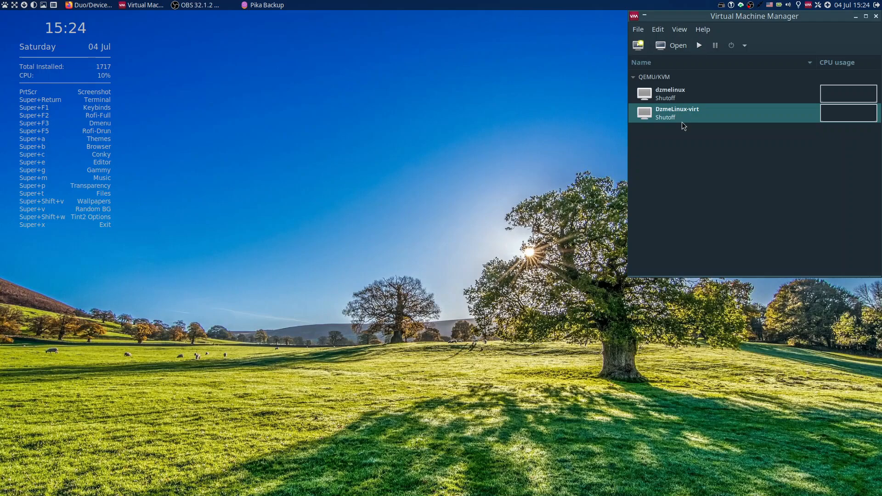
left_click(639, 44)
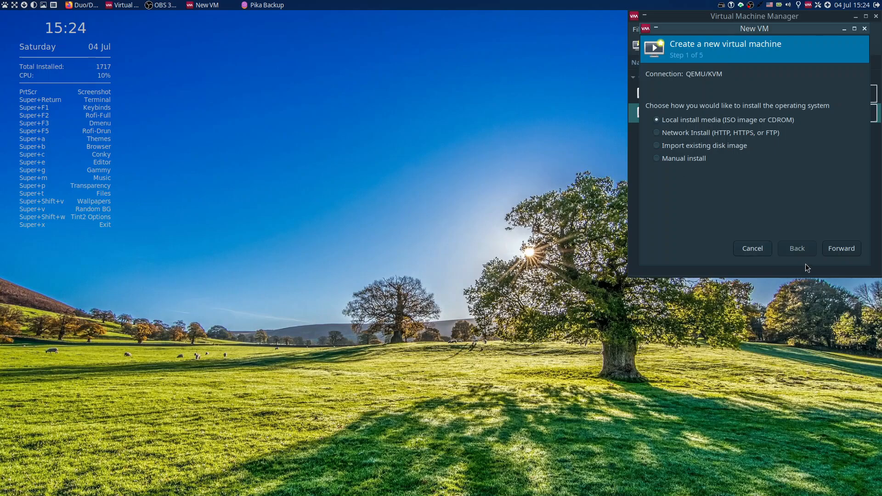
left_click(758, 249)
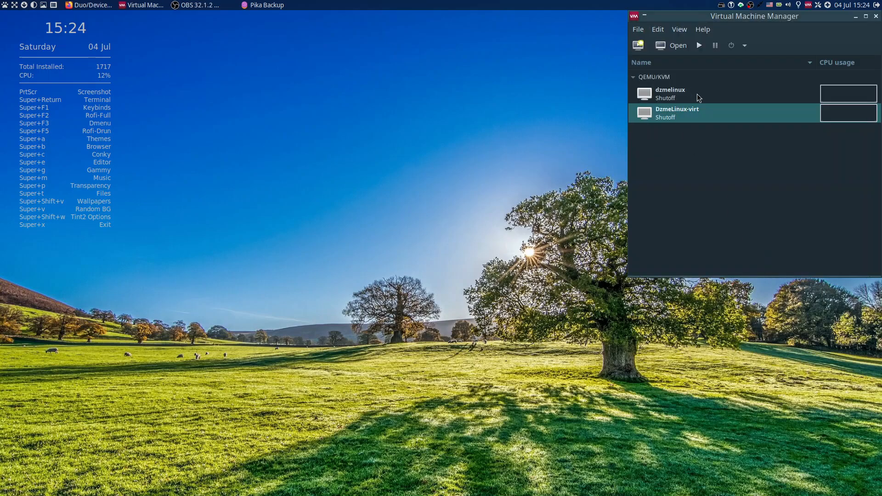
Open the hardware details of the DzmeLinux-virt machine and move its window up to the desktop's upper edge.
double_click(699, 113)
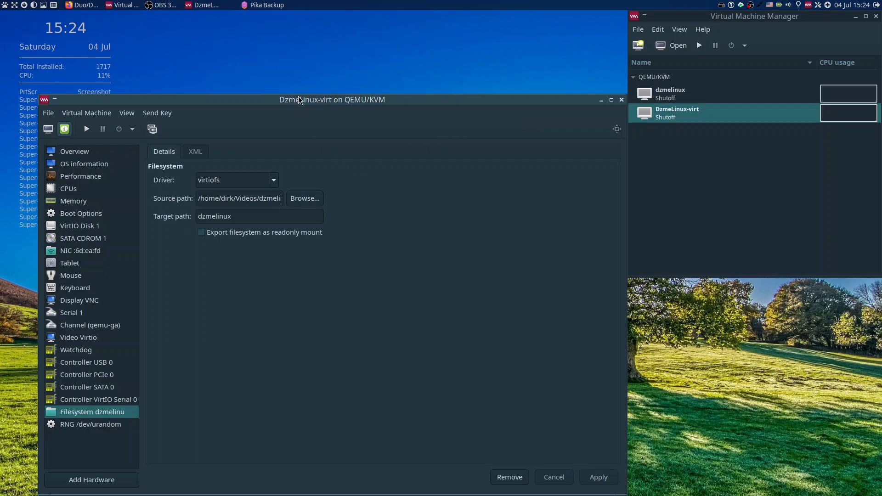
left_click_drag(299, 67, 300, 6)
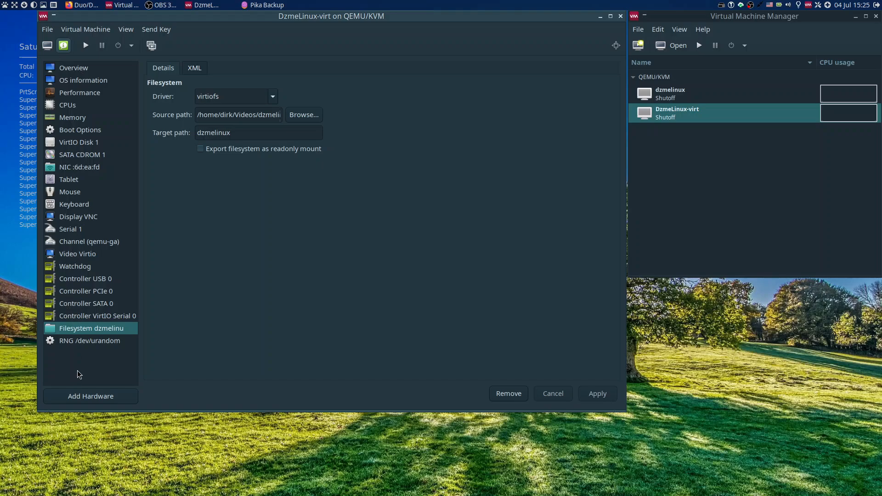
Review the storage device types and Filesystem passthrough settings offered for new virtual hardware, without adding a device.
left_click(86, 397)
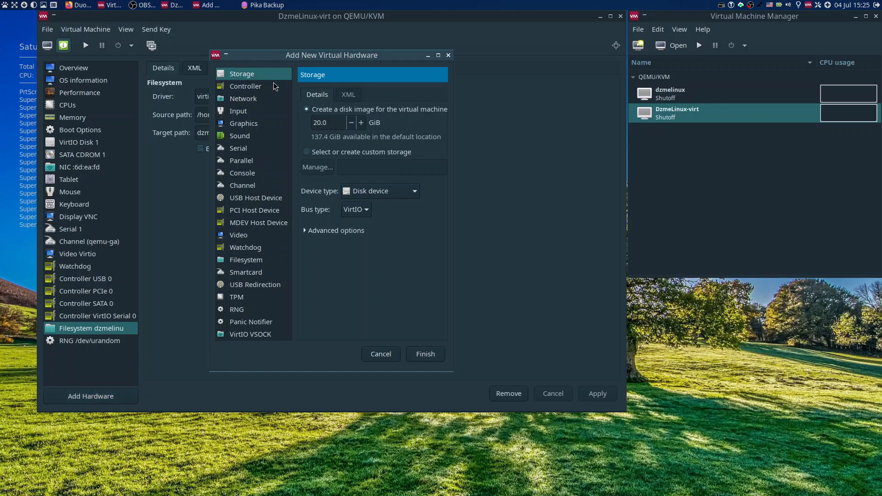
left_click(410, 192)
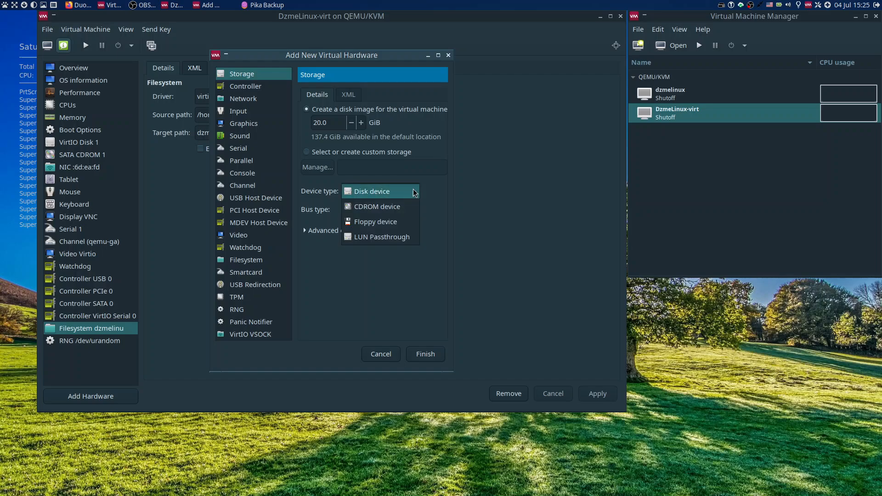
left_click(492, 188)
left_click(252, 263)
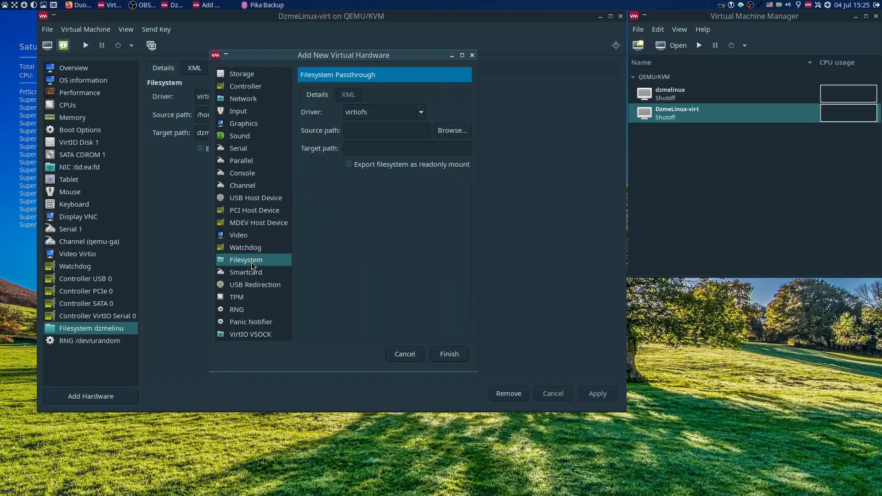
left_click(404, 353)
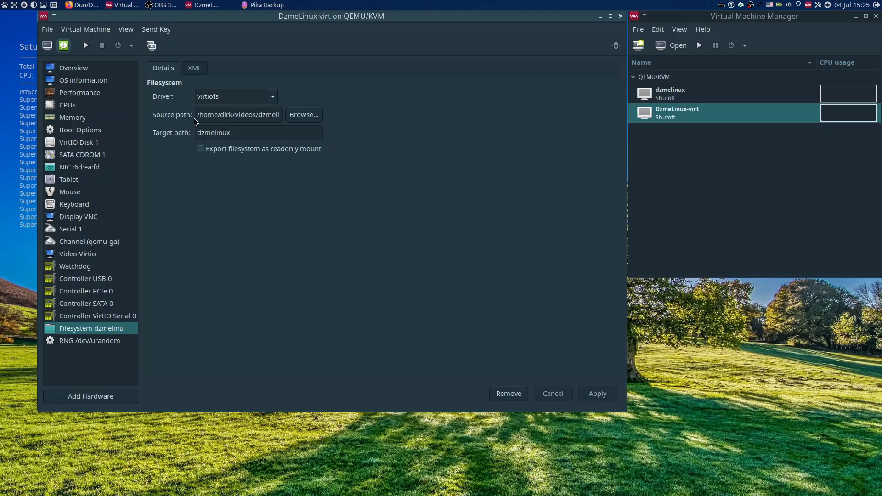
Examine the source path of the existing dzmelinux filesystem share in its detail fields and its XML definition.
left_click_drag(196, 115, 291, 115)
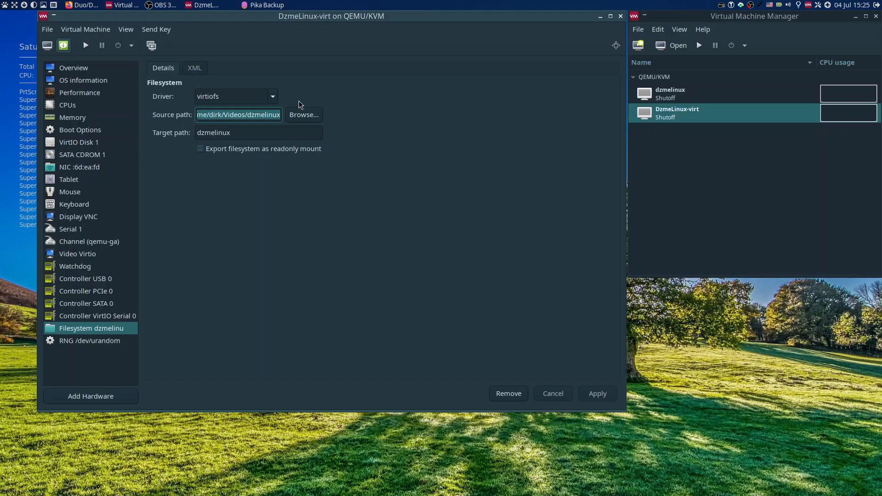
left_click(202, 70)
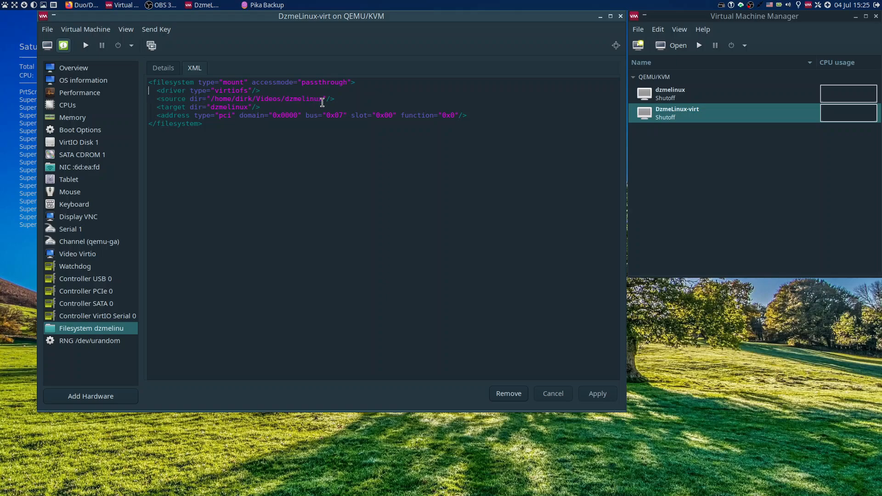
left_click_drag(323, 100, 211, 100)
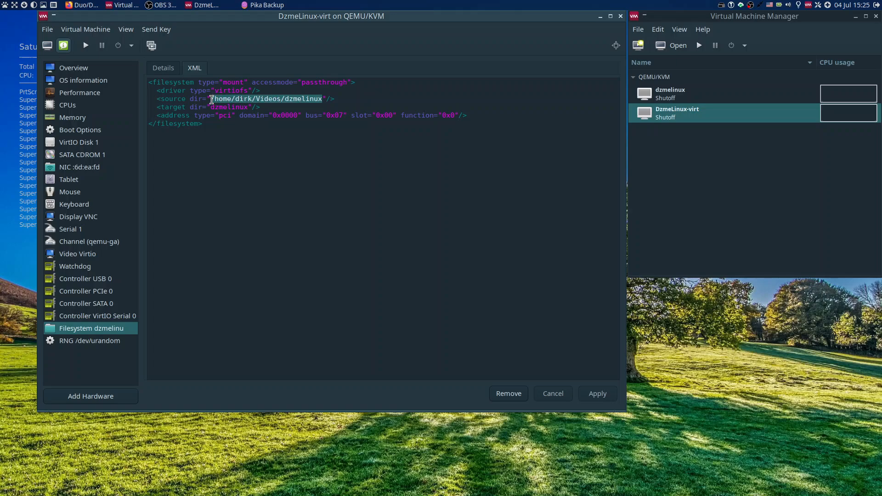
left_click(214, 124)
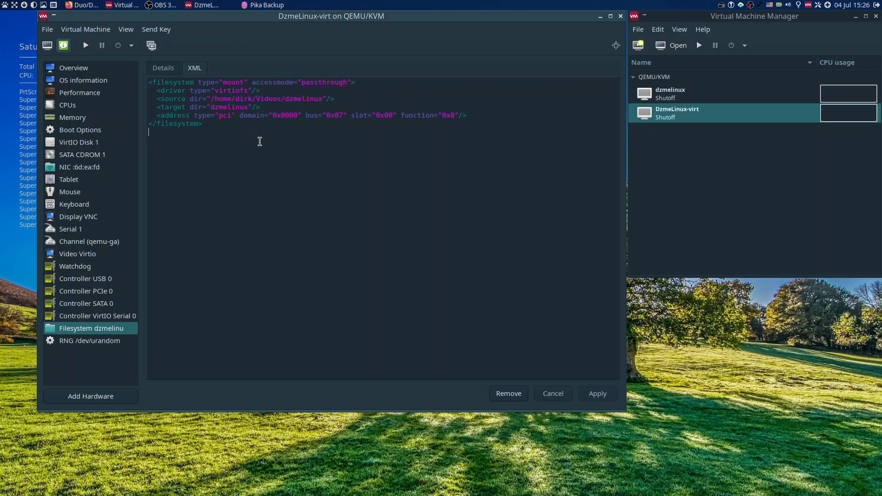
Examine the full XML definition of DzmeLinux-virt for the source paths of its virtual disk and CD-ROM image.
left_click(92, 81)
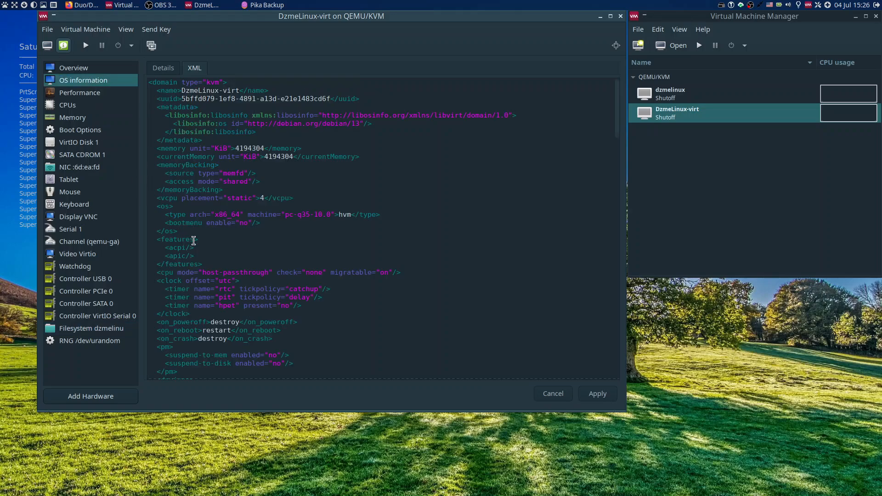
scroll(327, 186, "down", 3)
scroll(326, 186, "down", 6)
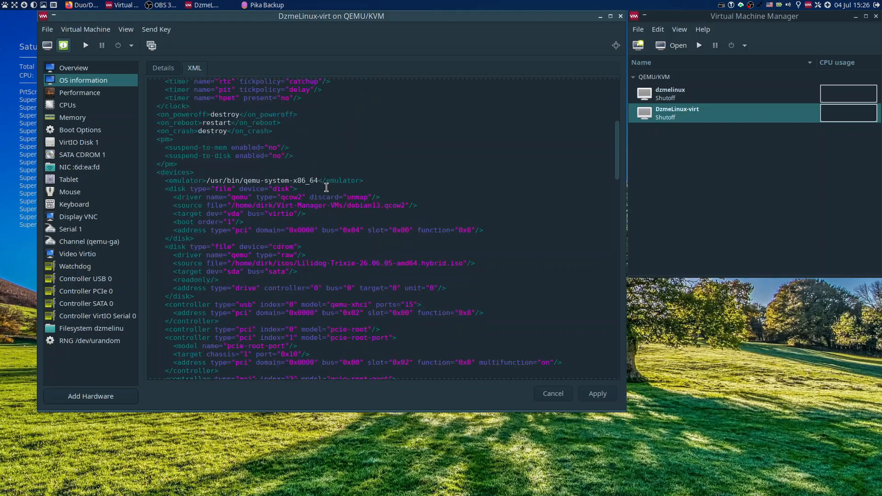
scroll(326, 187, "up", 9)
left_click(75, 69)
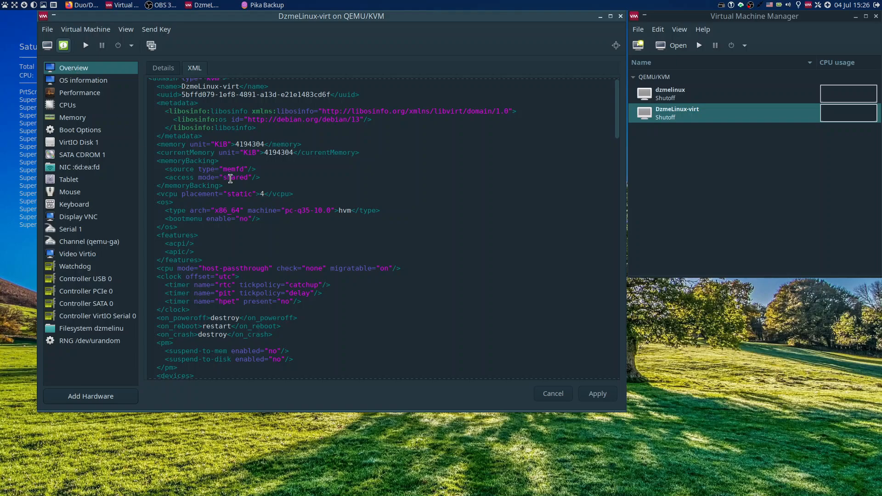
scroll(371, 156, "down", 3)
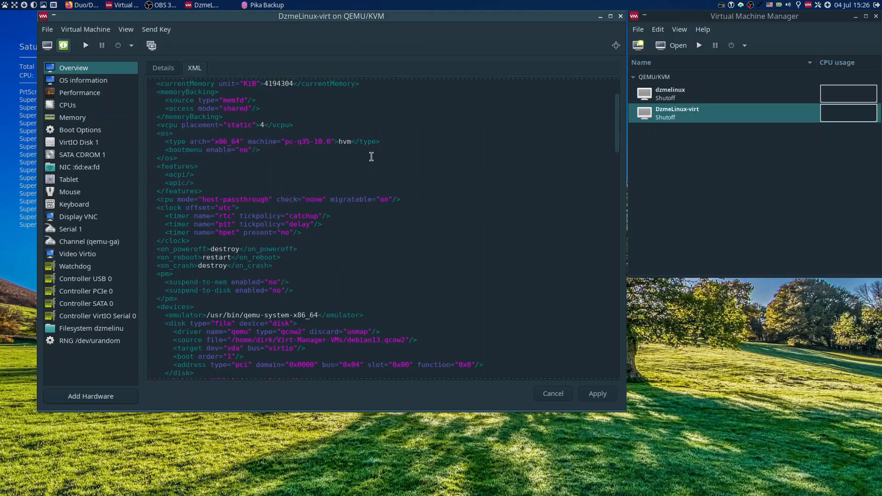
scroll(372, 157, "down", 5)
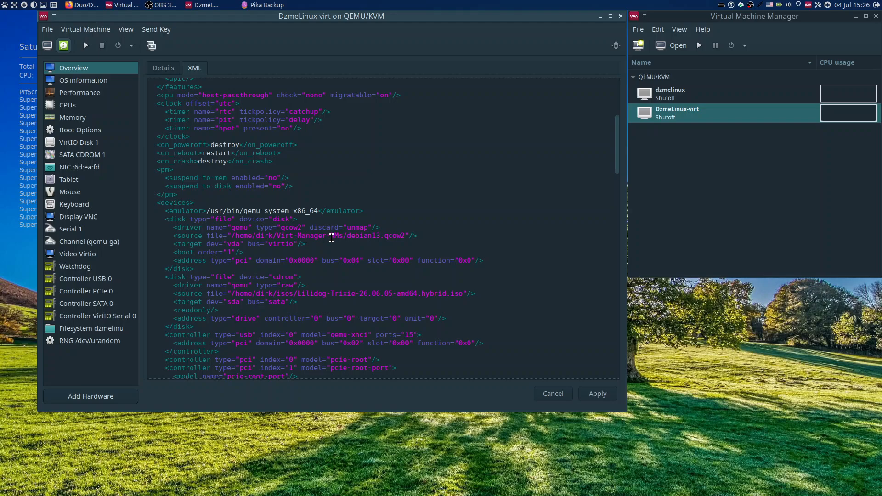
Switch to the Thunar file manager and open the Virt-Manager-VMs folder in the home directory.
right_click(768, 349)
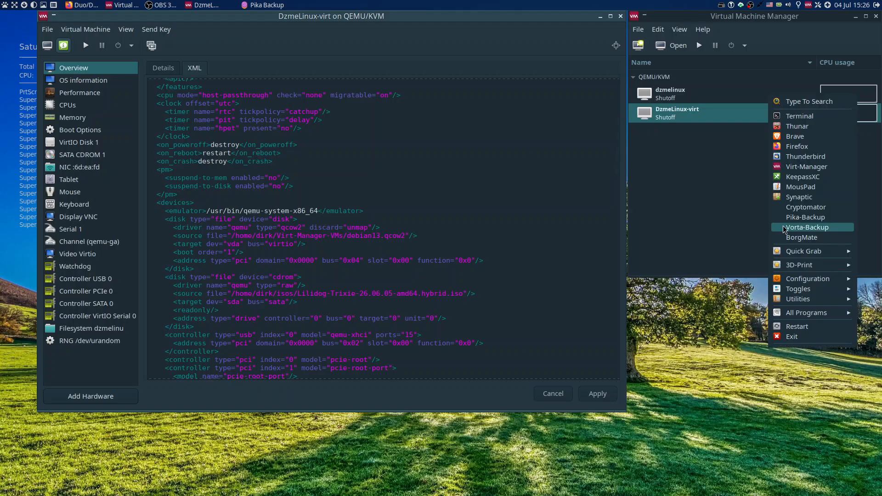
left_click(799, 127)
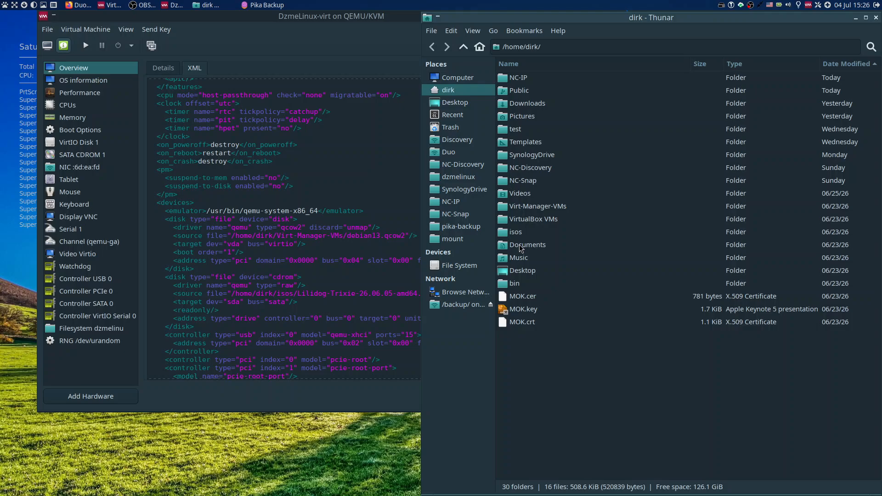
left_click(536, 211)
double_click(536, 210)
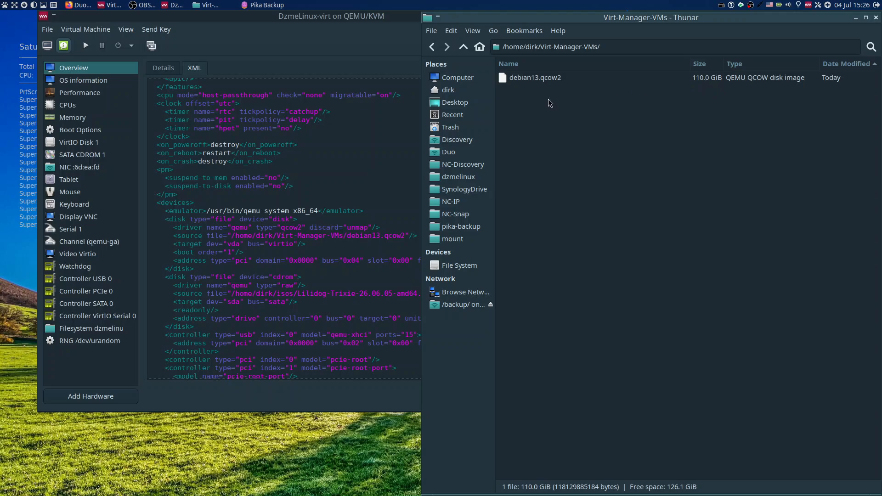
Check the properties of debian13.qcow2 for its size and size on disk, and close the file manager.
right_click(536, 80)
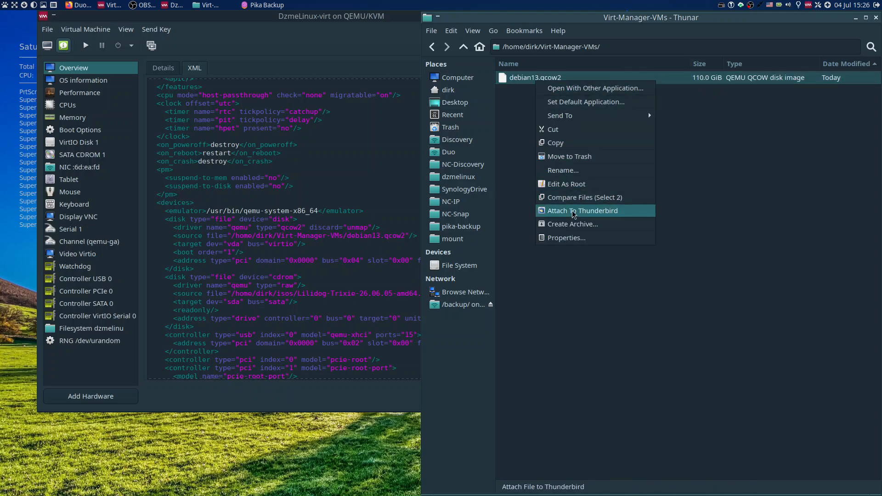
left_click(576, 237)
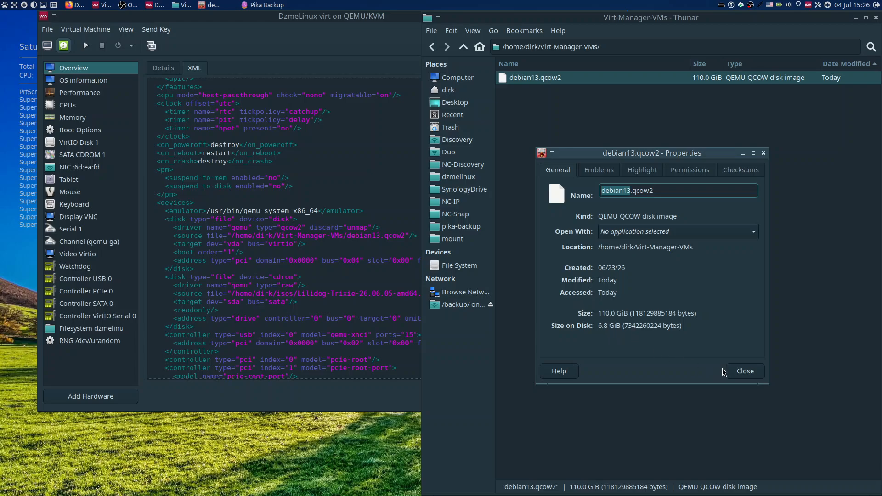
left_click(738, 372)
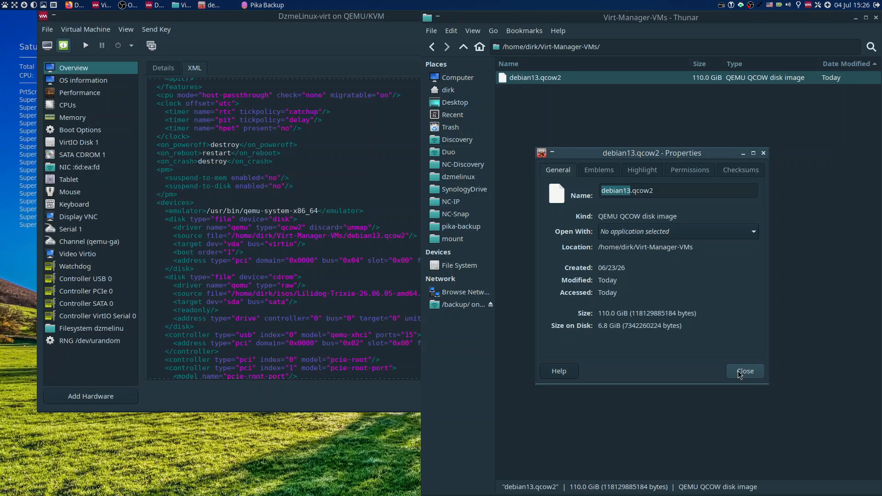
left_click(738, 371)
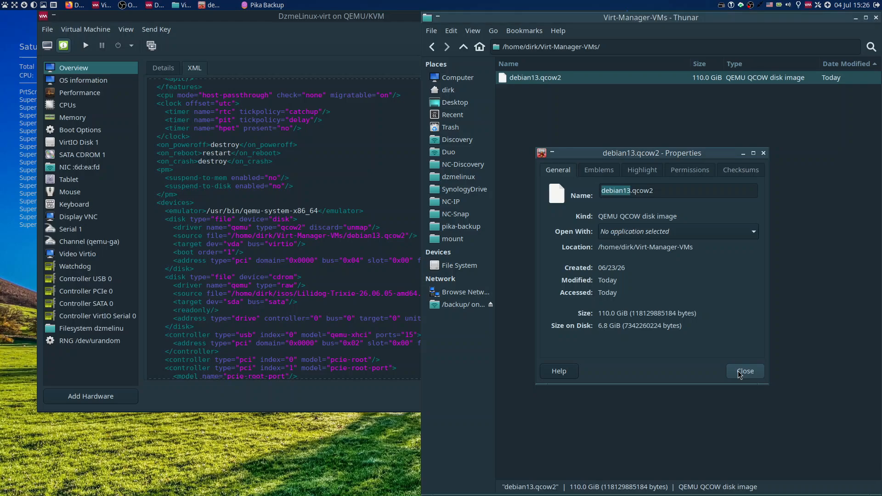
left_click(598, 248)
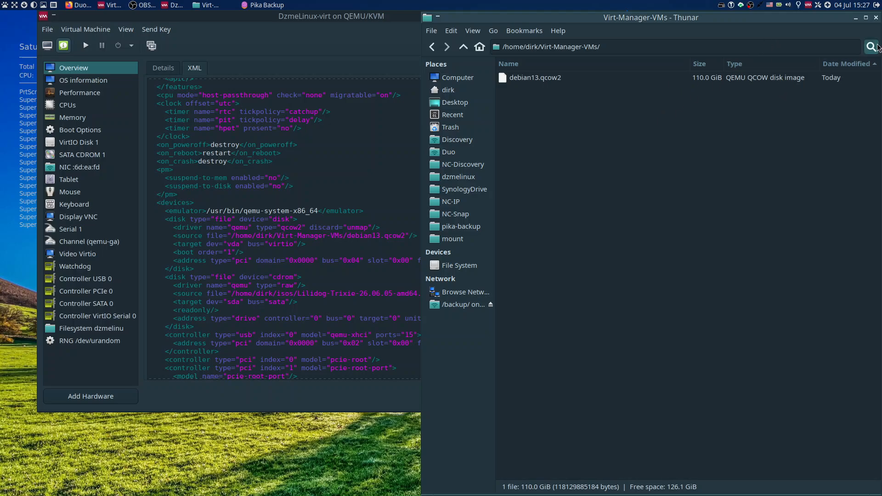
left_click(876, 18)
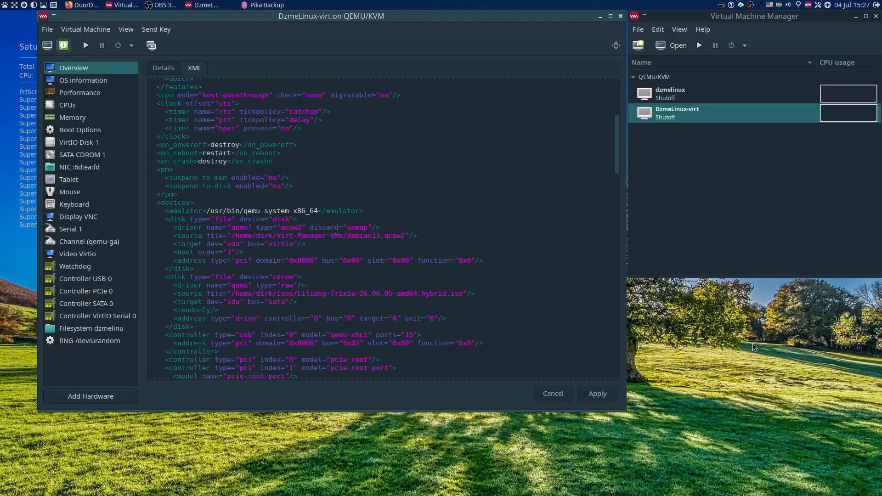
Reopen Virt-Manager-VMs in the Thunar file manager and create a folder named dzmelinux inside it.
right_click(691, 309)
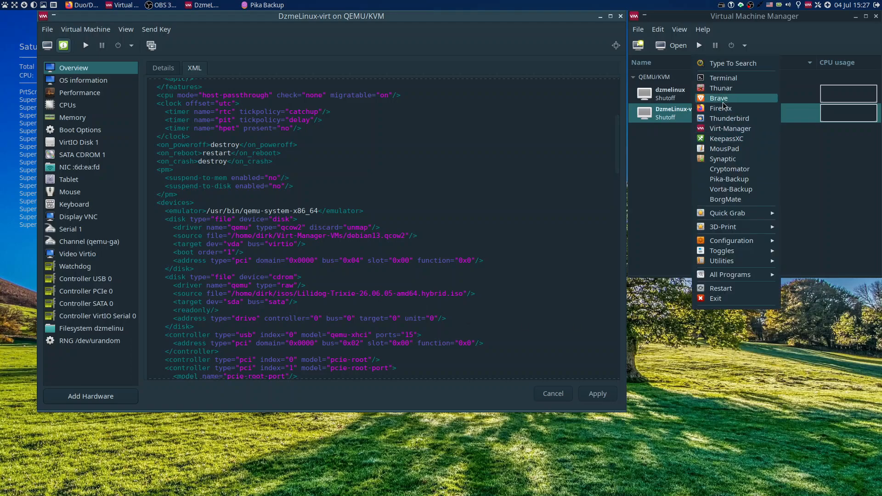
left_click(731, 91)
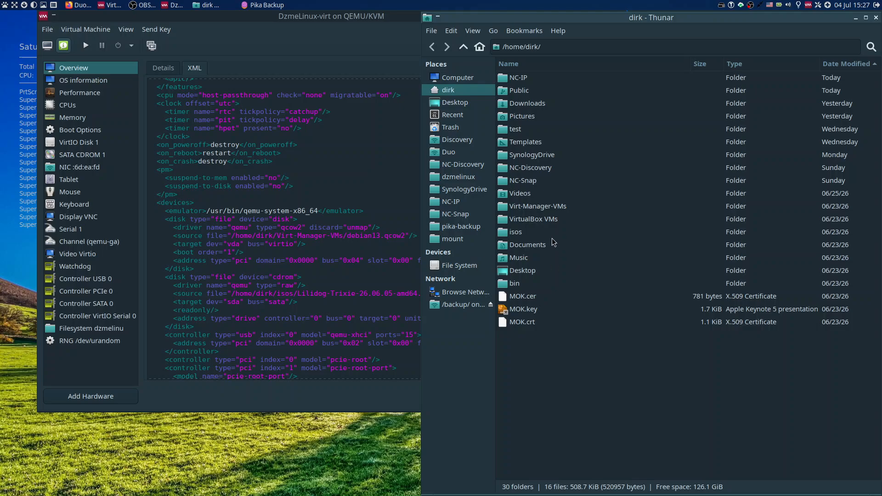
double_click(540, 207)
right_click(554, 148)
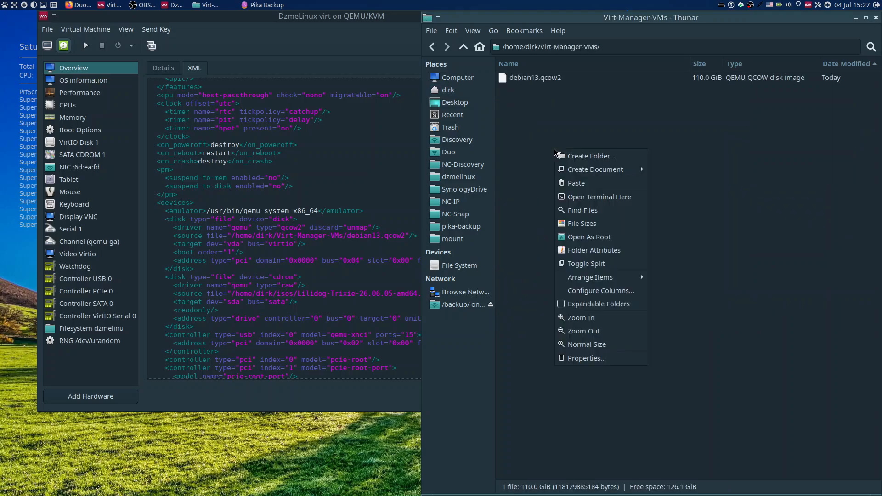
left_click(580, 157)
type("dz")
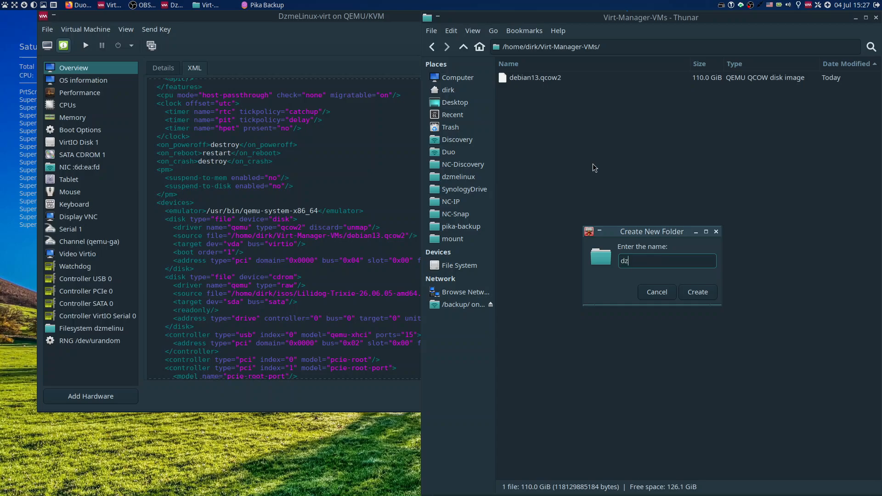
type("melinux")
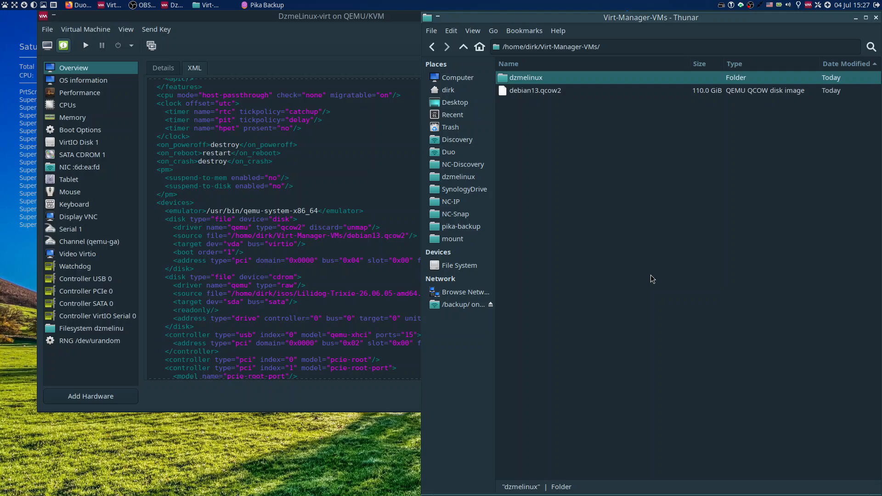
left_click(534, 96)
right_click(534, 95)
left_click(565, 143)
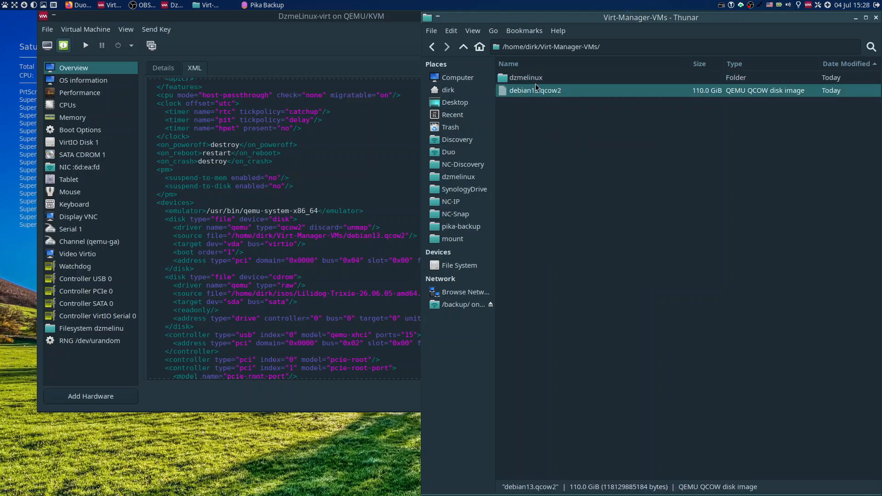
left_click(534, 79)
right_click(535, 79)
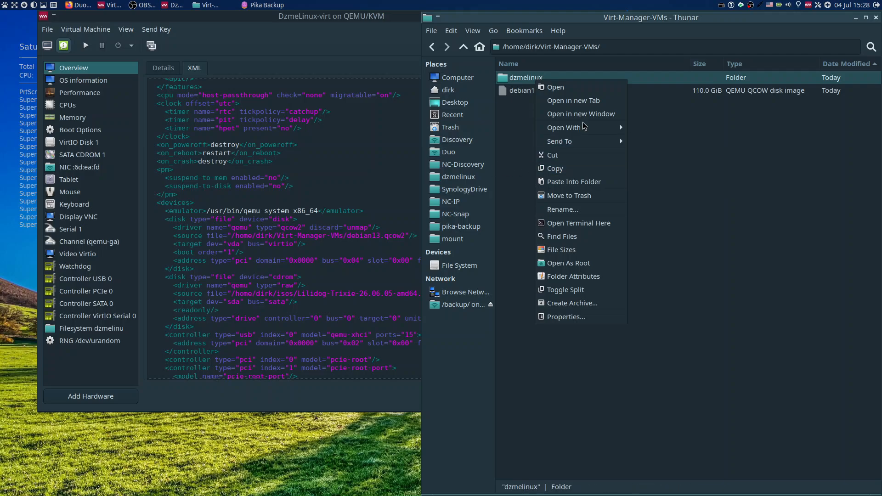
left_click(709, 139)
Copy debian13.qcow2 to the clipboard without pasting it, and close the Virt-Manager-VMs file manager window.
right_click(536, 90)
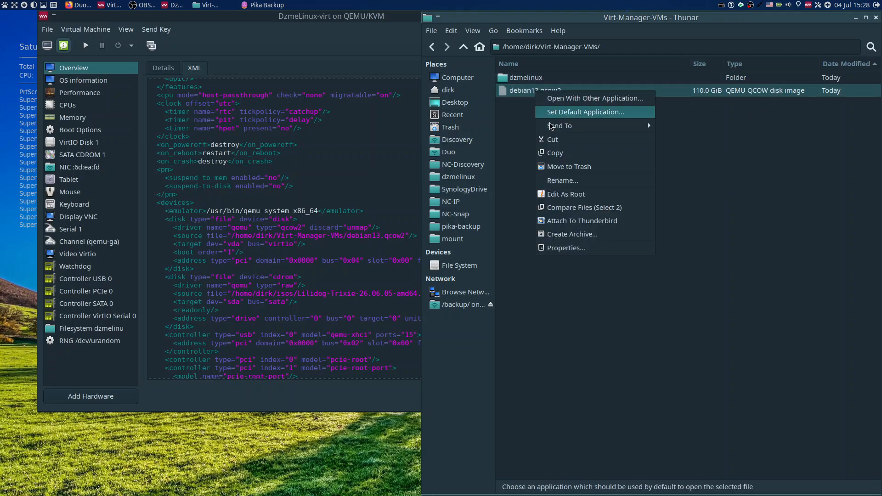
left_click(558, 154)
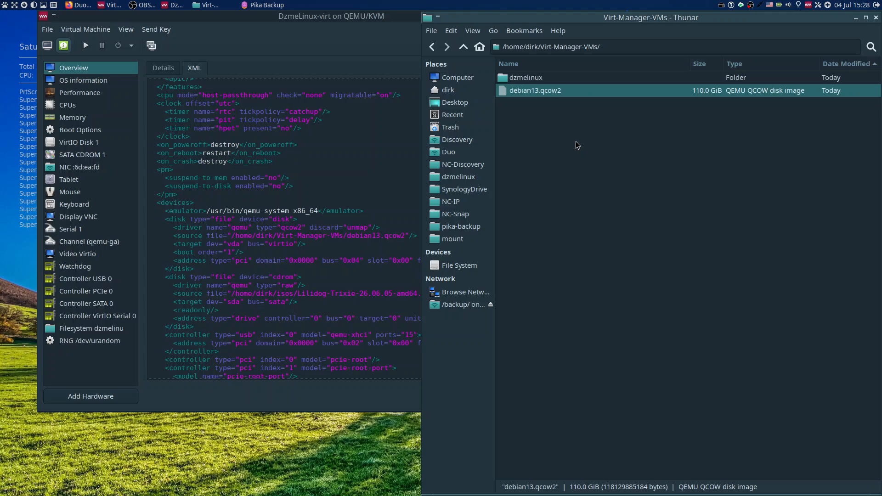
left_click(599, 142)
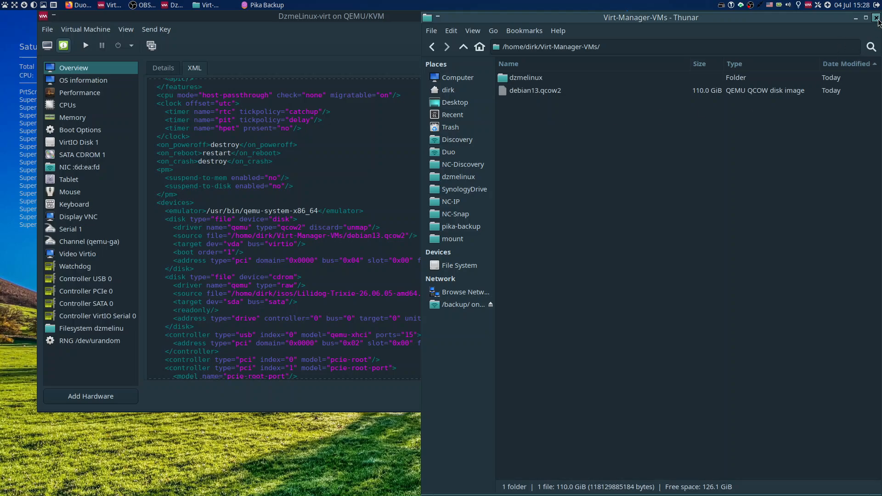
left_click(876, 18)
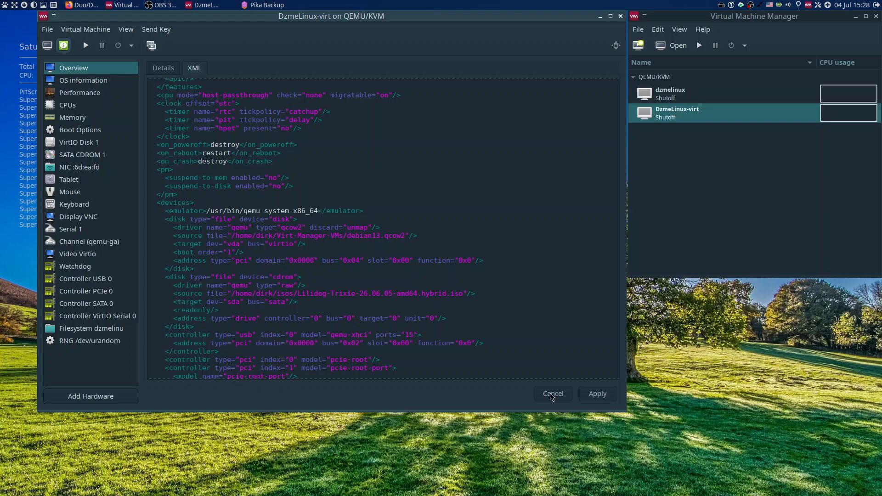
Review the dzmelinux filesystem device of DzmeLinux-virt in XML and detail form for its driver, source path and target path.
left_click(85, 330)
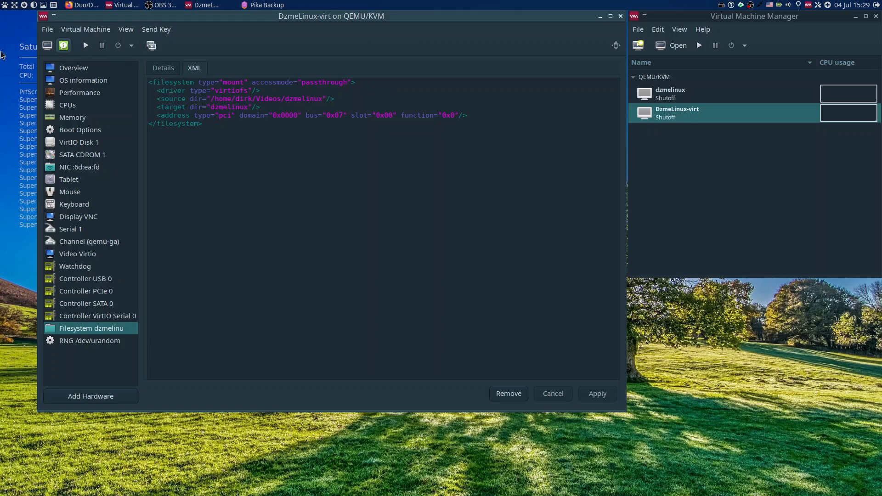
left_click(161, 72)
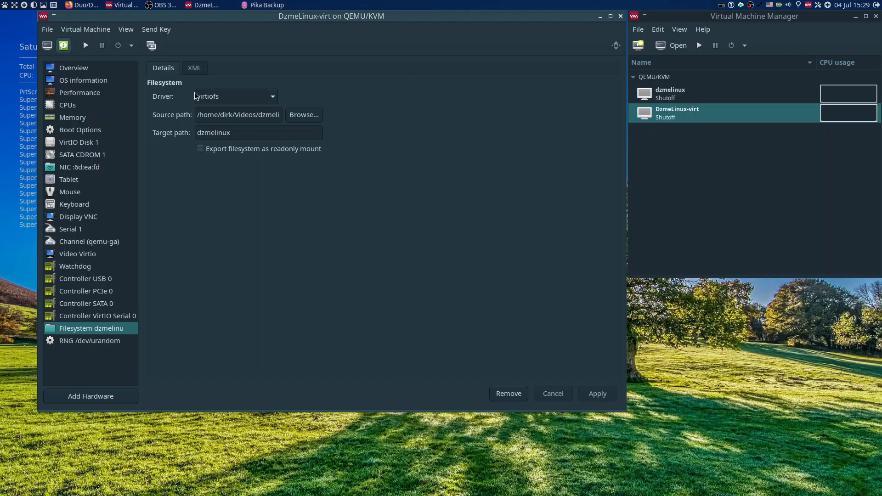
Start DzmeLinux-virt from its console view, display it full screen and boot the Lilidog GNU/Linux entry.
left_click(48, 45)
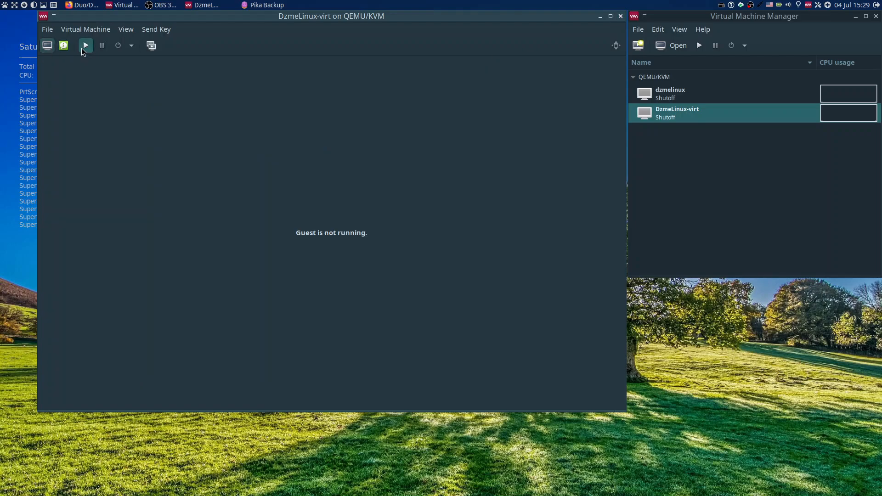
left_click(86, 46)
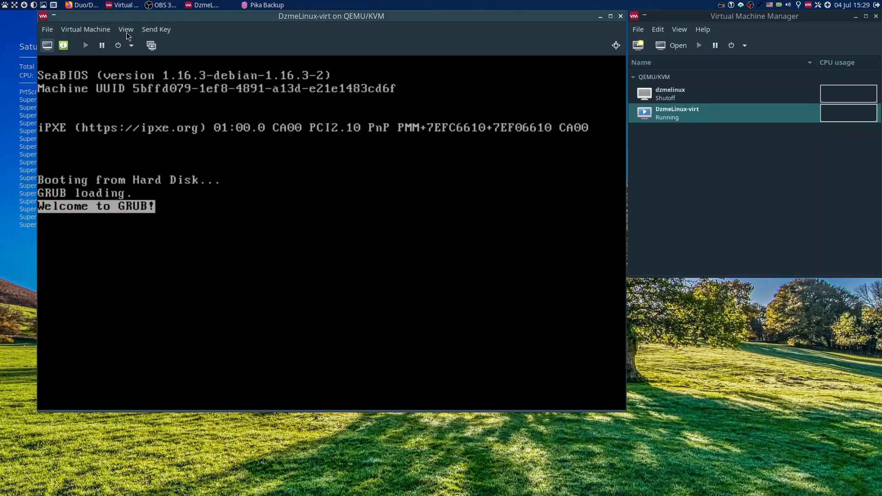
left_click(126, 29)
left_click(145, 84)
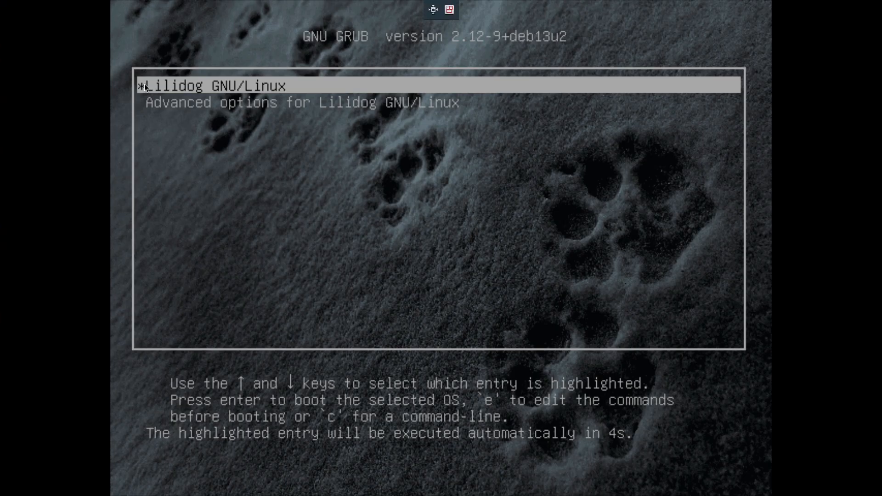
key("Return")
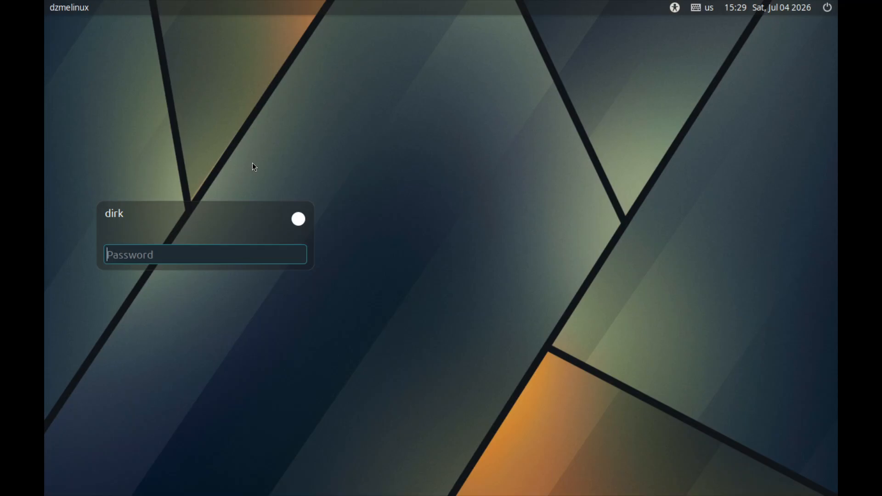
Enter the account password at the guest's login screen and log in.
type("*****")
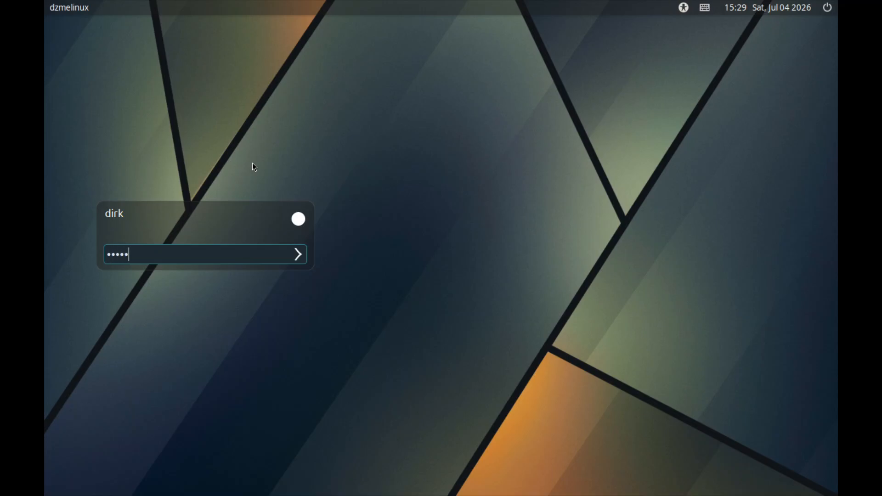
type("***")
key("Return")
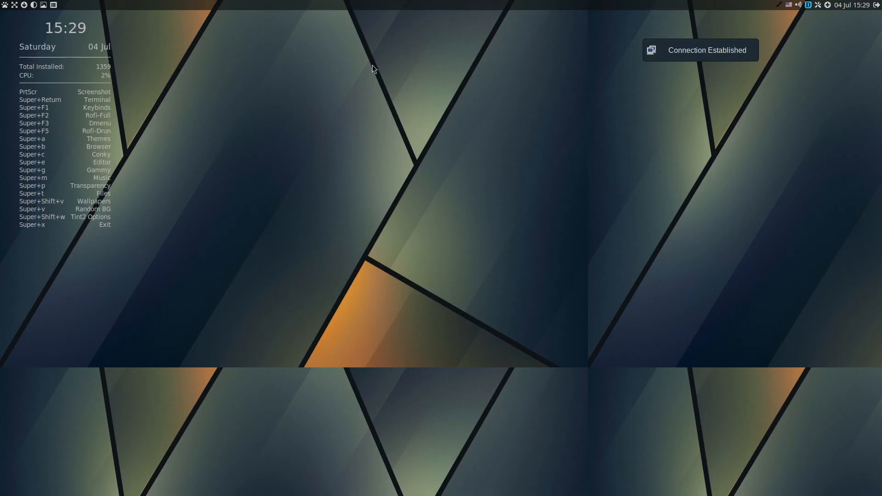
Open the Thunar file manager in the guest and eject the mounted Lilidog disc.
right_click(329, 65)
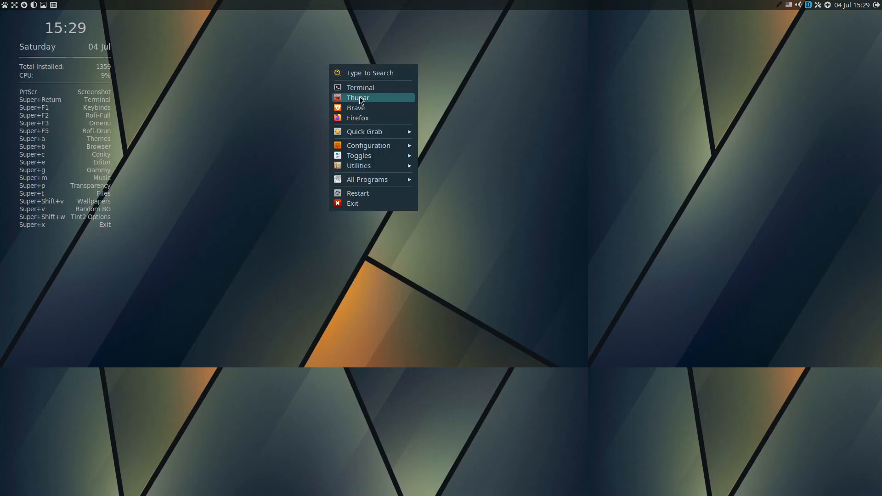
left_click(360, 98)
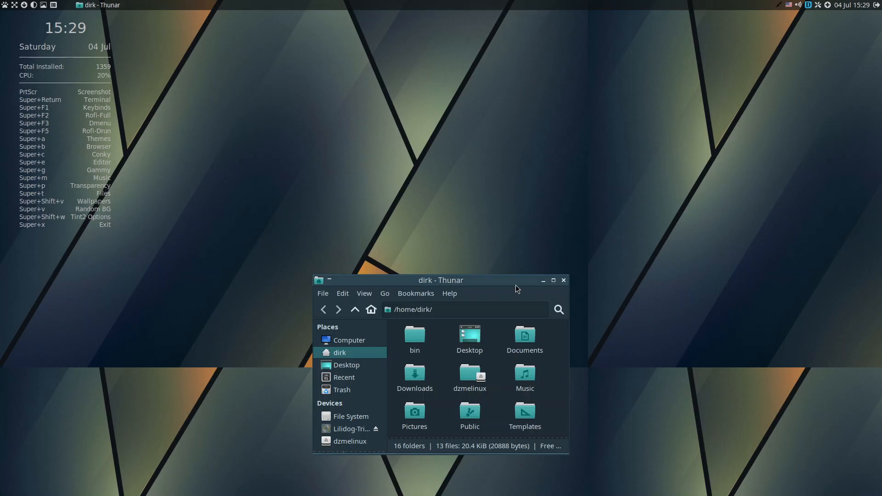
left_click_drag(375, 433, 453, 322)
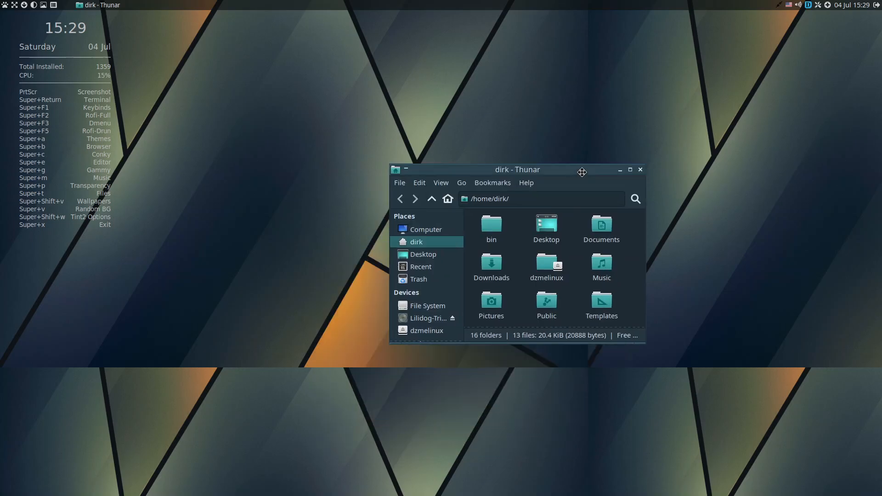
left_click(453, 320)
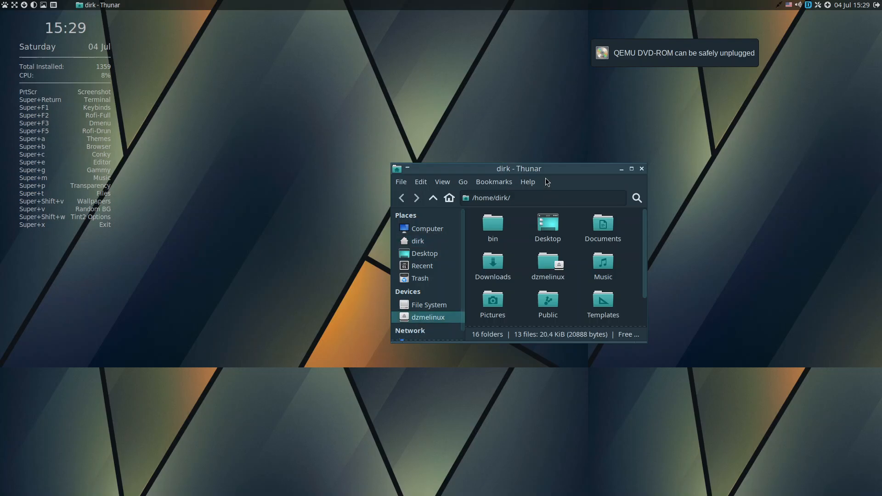
left_click_drag(547, 182, 541, 107)
left_click(425, 229)
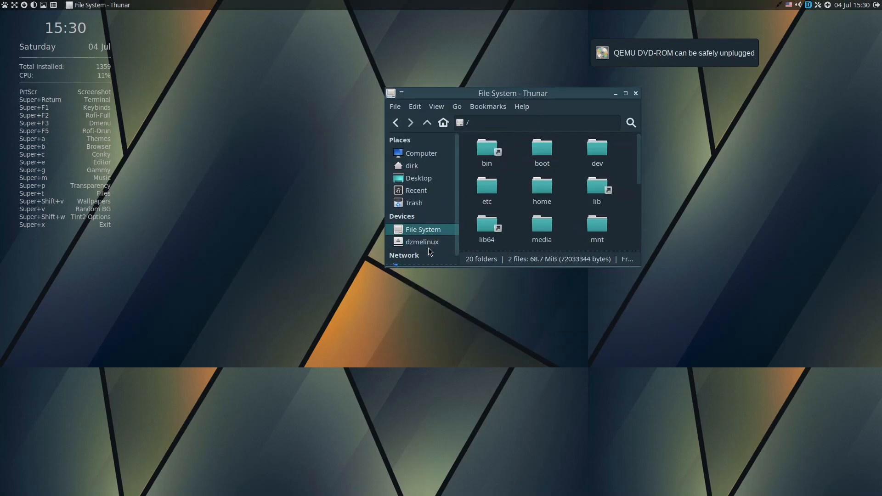
left_click(428, 244)
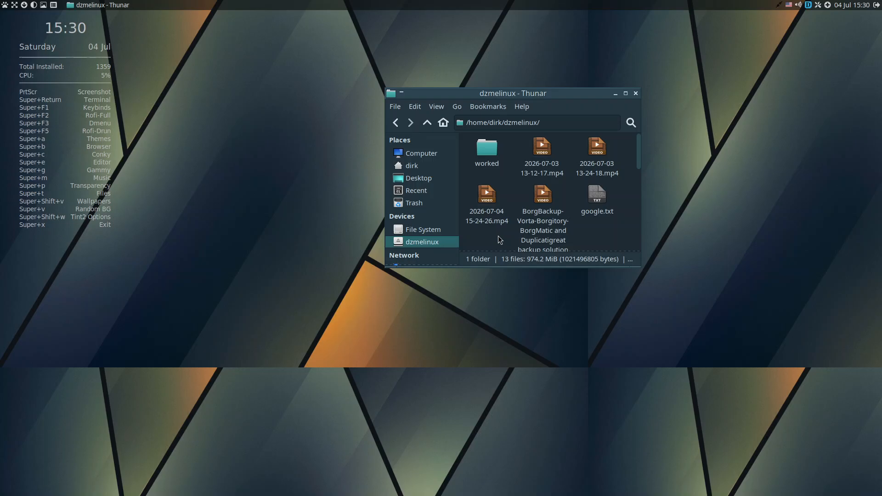
left_click(554, 170)
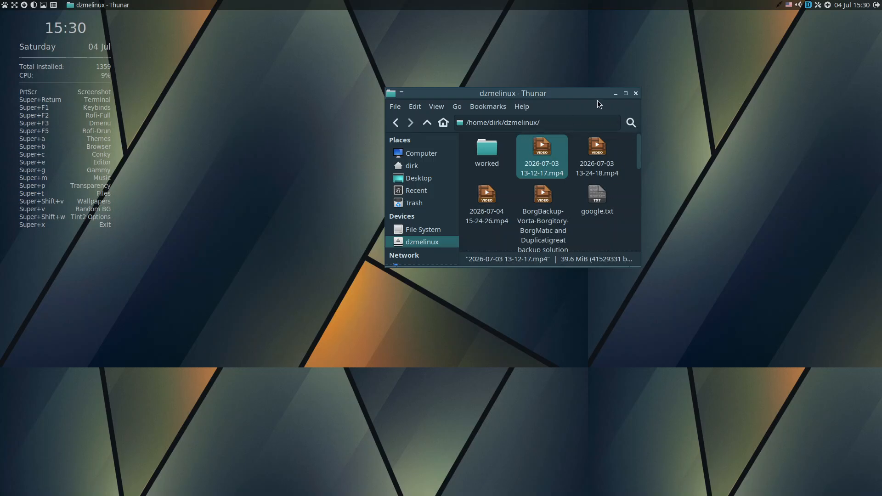
Find Virt-Manager mount folder in guest OK.txt in the dzmelinux share, open it in Mousepad and place its window in the upper-right corner.
left_click_drag(590, 90, 830, 12)
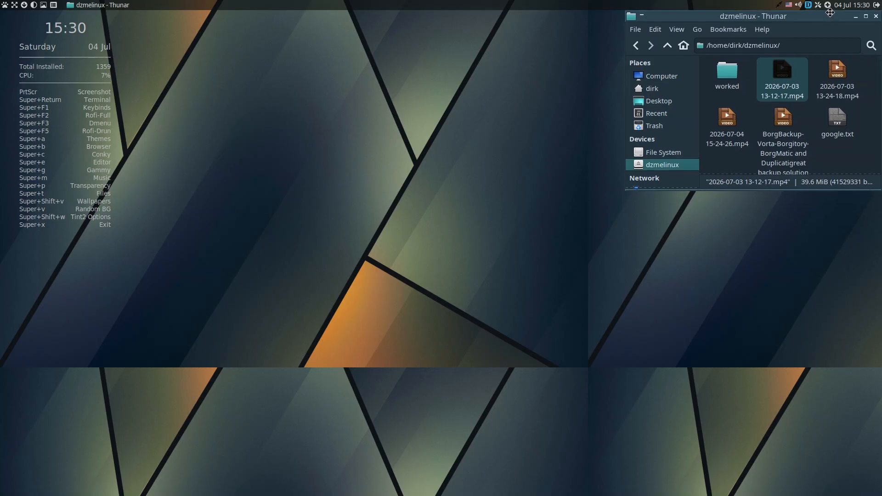
left_click(806, 161)
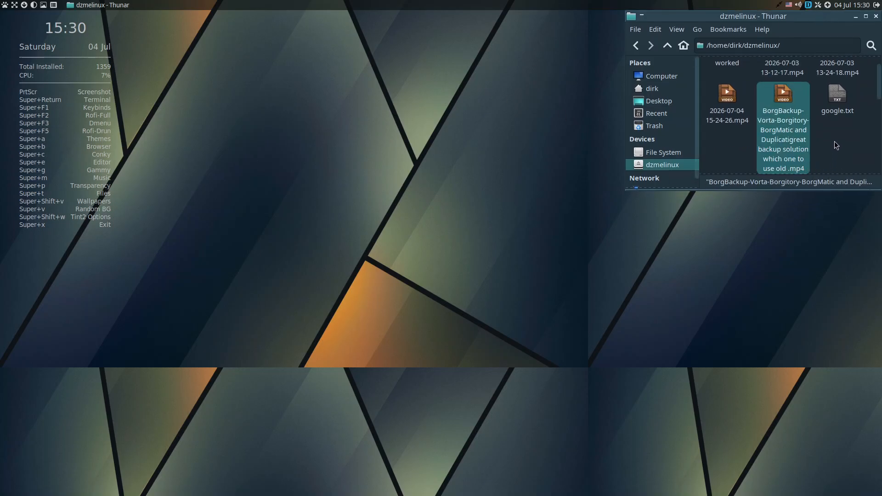
scroll(834, 142, "down", 3)
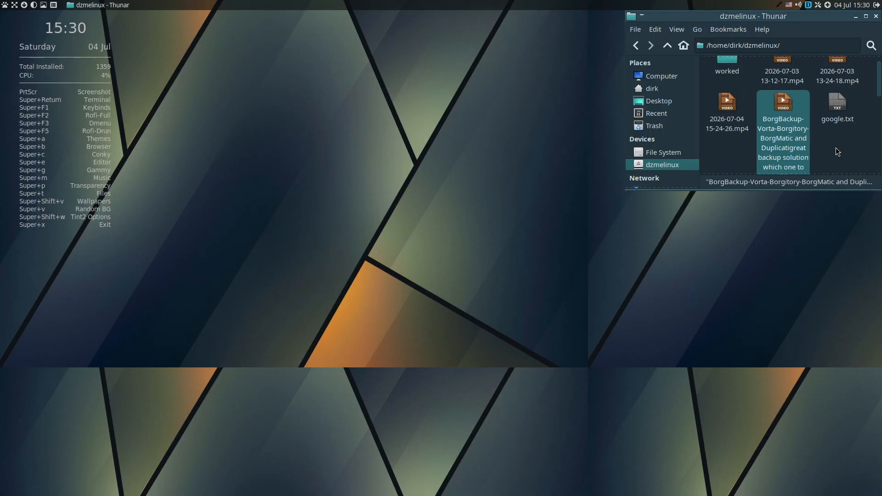
scroll(837, 148, "down", 3)
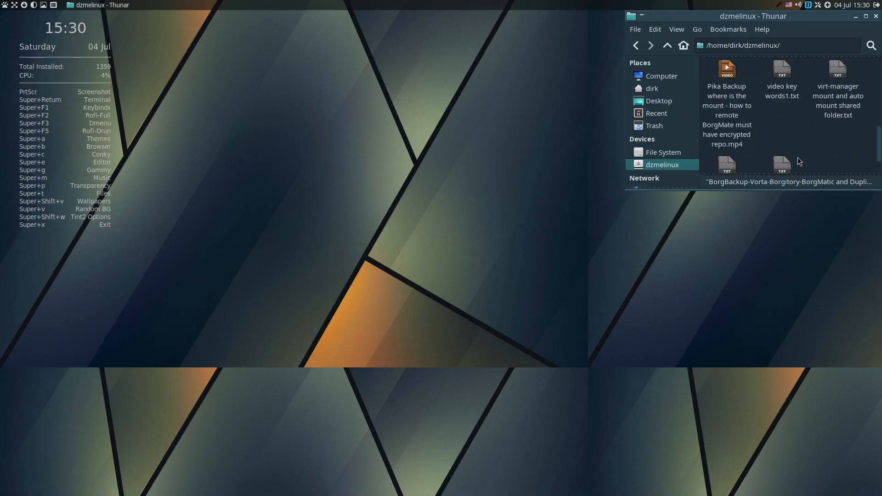
left_click(838, 108)
scroll(795, 120, "down", 1)
left_click(791, 130)
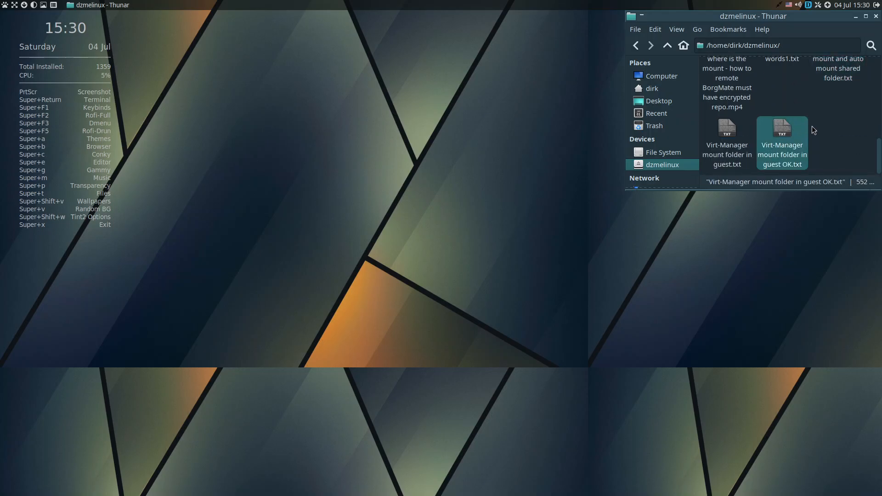
double_click(788, 131)
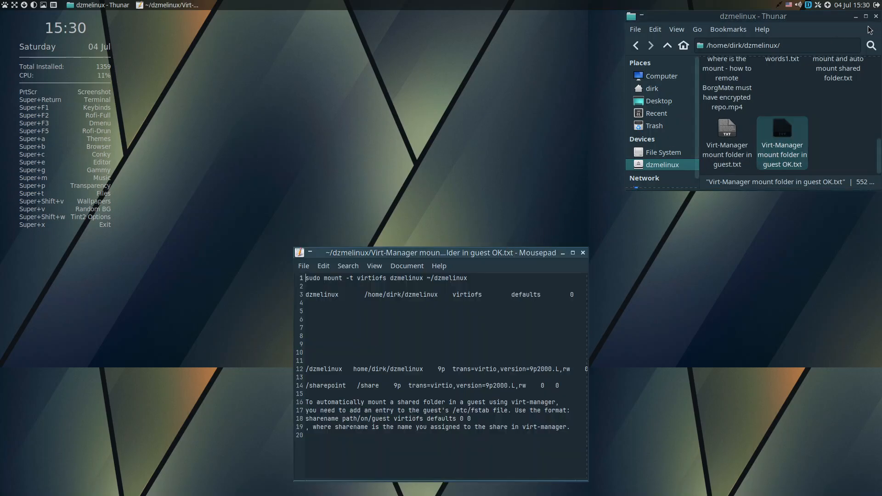
left_click_drag(545, 248, 838, 10)
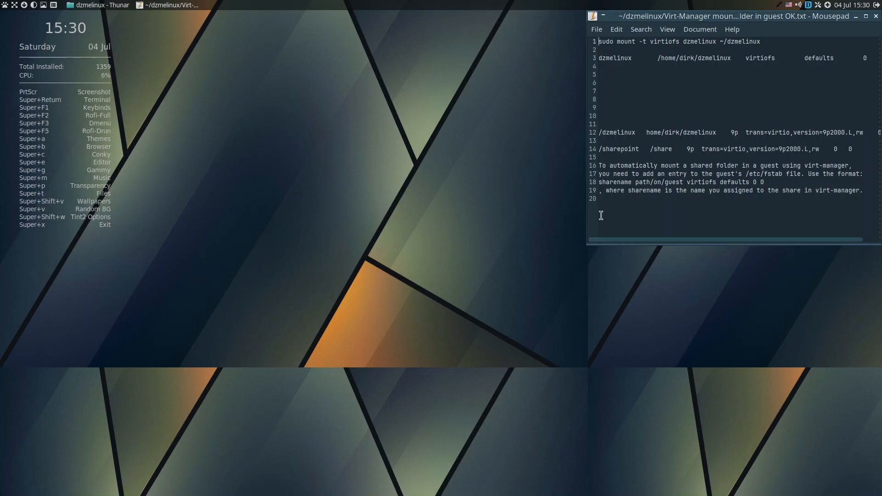
Highlight the command sudo mount -t virtiofs dzmelinux ~/dzmelinux in the first line of the note.
right_click(174, 81)
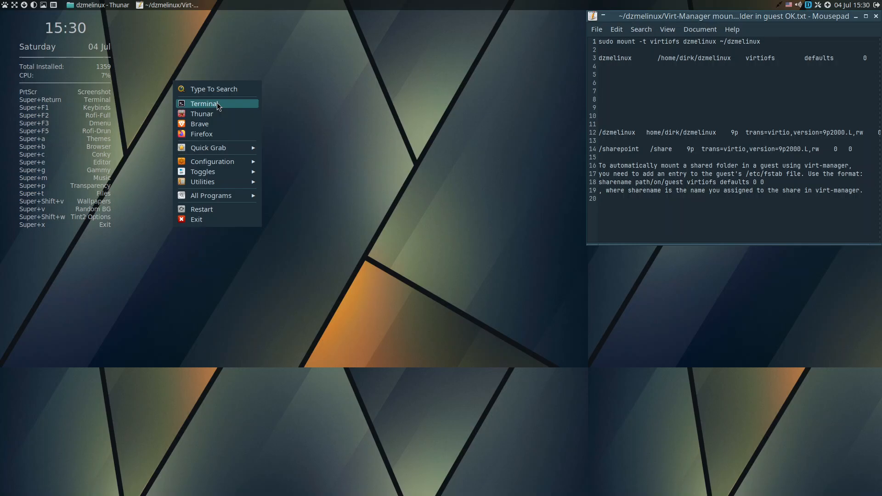
left_click(616, 102)
left_click_drag(765, 44, 598, 43)
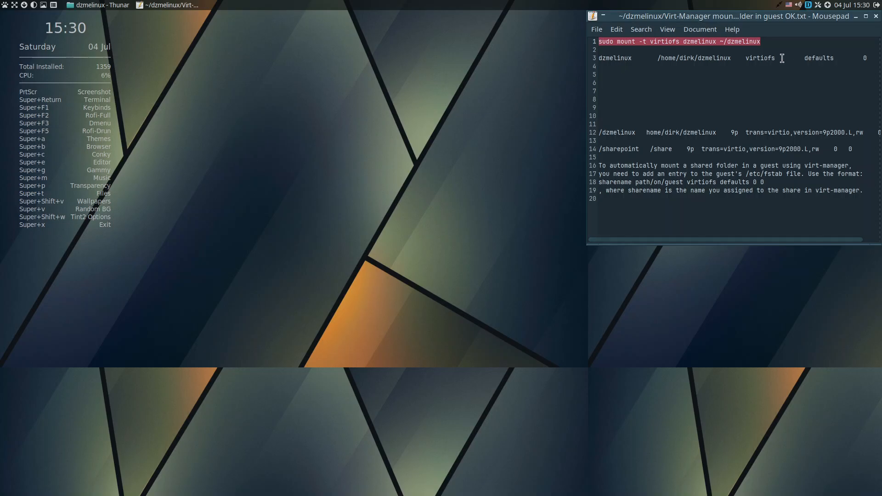
left_click(630, 30)
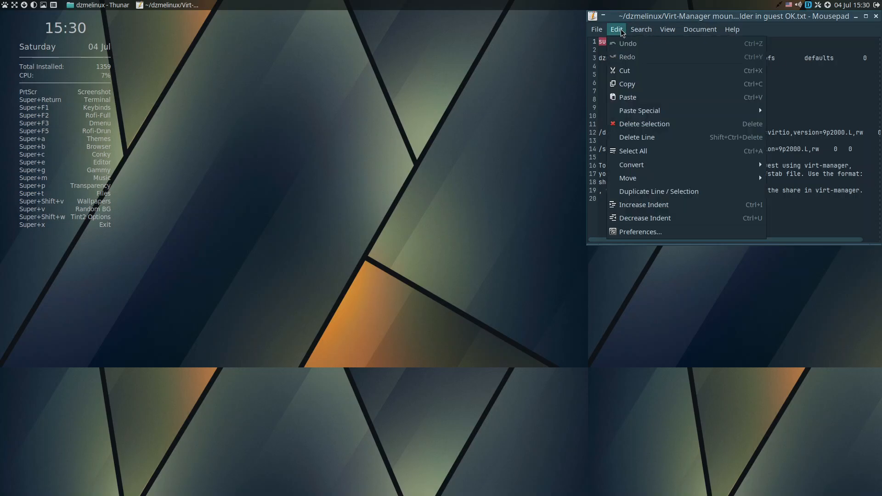
left_click(816, 104)
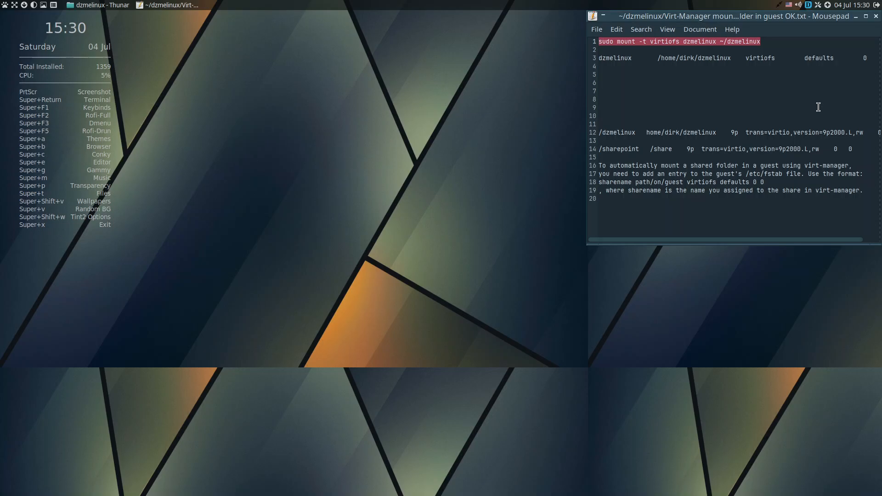
Enlarge the note's text by four zoom levels and widen the Mousepad window so the complete fstab entry fits on line 3.
key("ctrl+plus")
key("ctrl+plus")
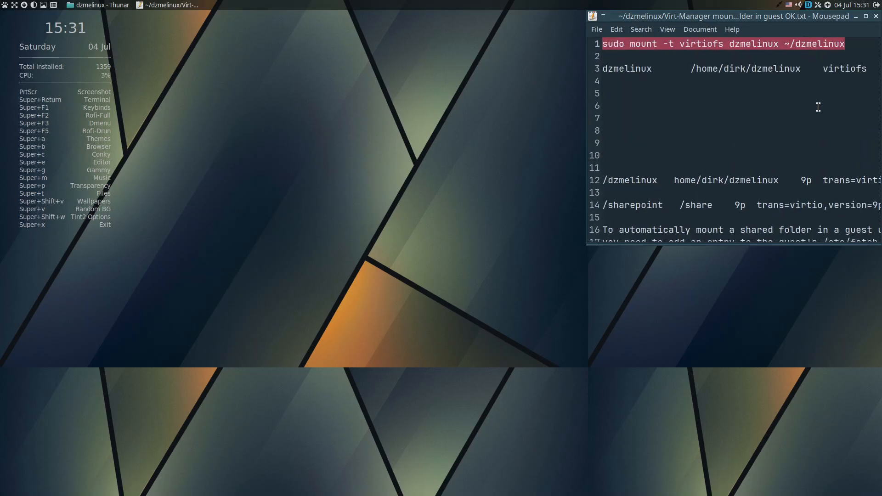
left_click_drag(585, 13, 329, 23)
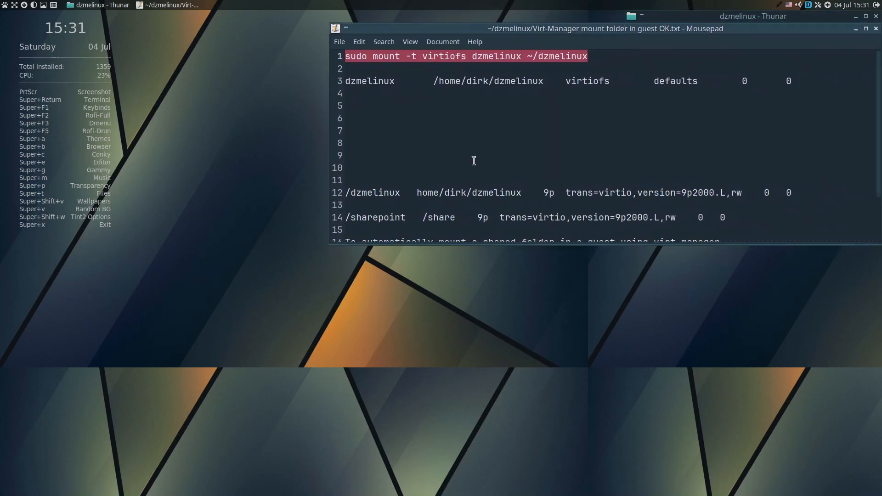
key("ctrl+plus")
key("ctrl+plus")
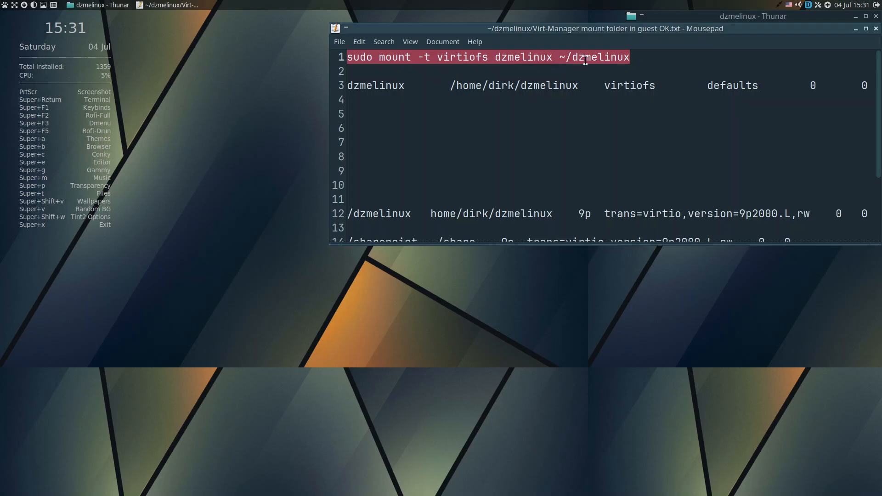
Open the dzmelinux folder from the guest's home directory in a new file manager window to view the share, and close that window.
right_click(265, 125)
left_click(294, 153)
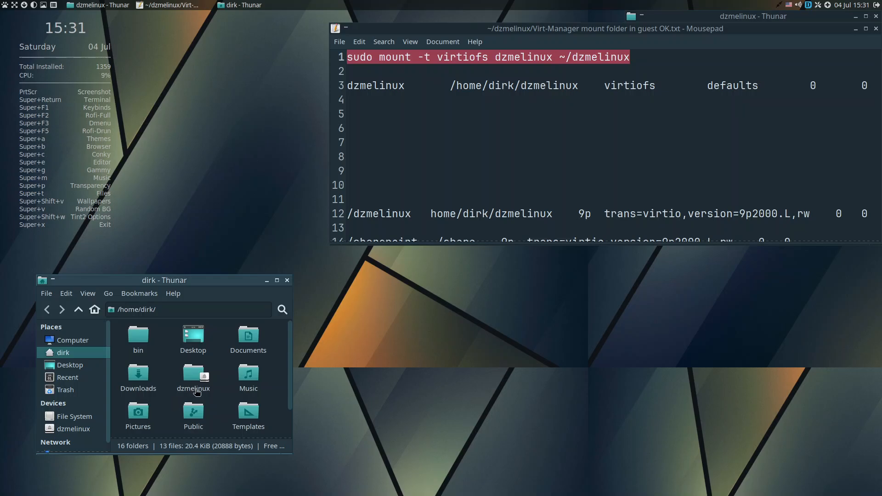
double_click(194, 374)
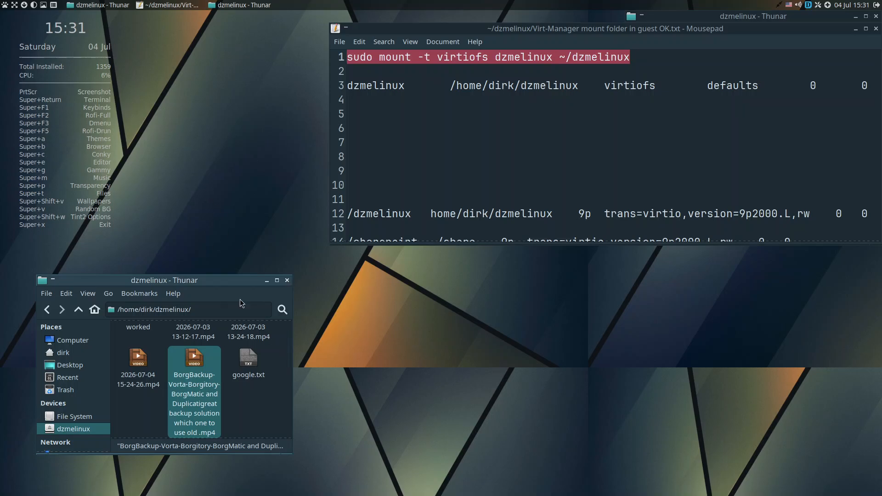
left_click_drag(285, 285, 286, 284)
left_click(288, 280)
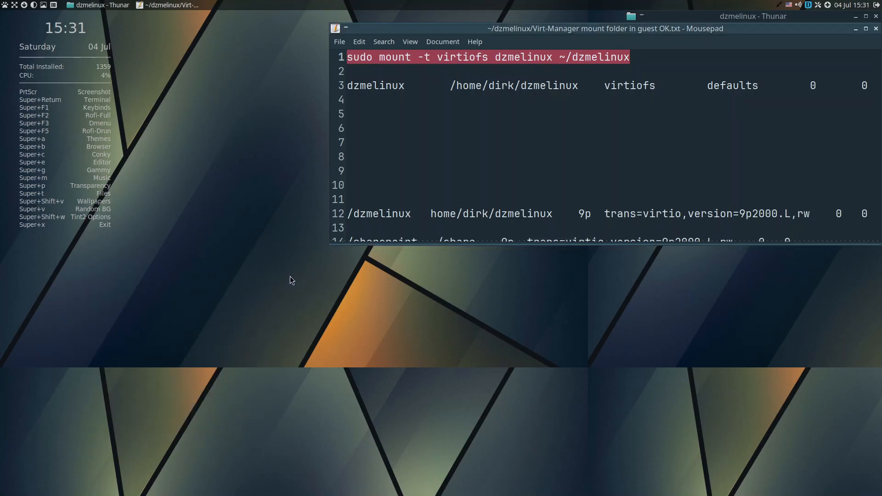
Open a terminal and edit the mount table with sudo nano /etc/fstab, entering the sudo password.
right_click(222, 183)
left_click(242, 204)
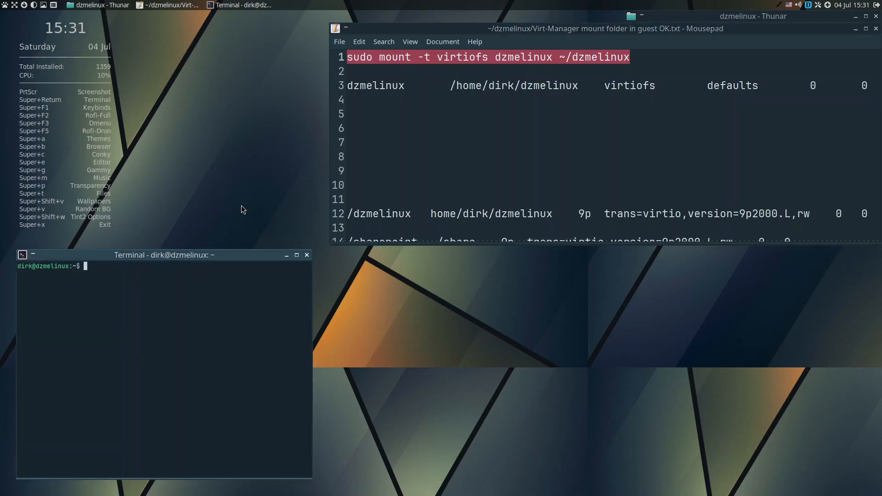
type("curl -fsS https://dl.brave.com/install.sh | sh")
key("ctrl+u")
type("sudo nano /etc/fstab")
key("Return")
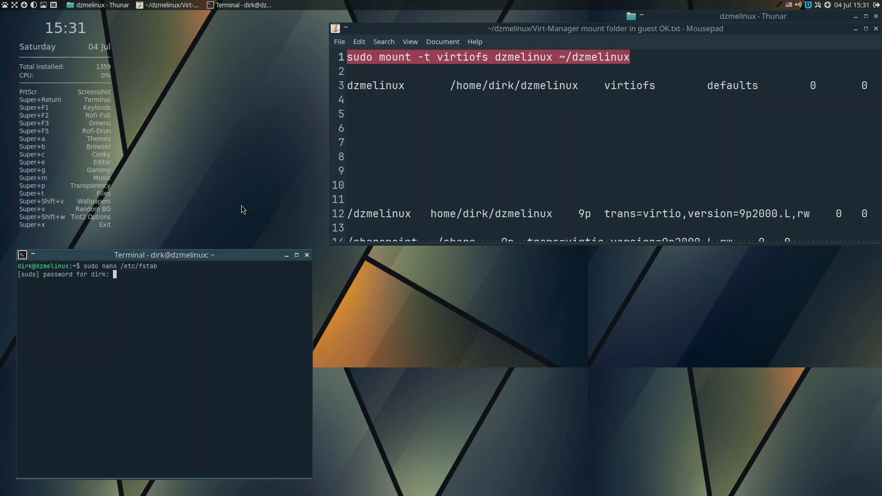
key("Return")
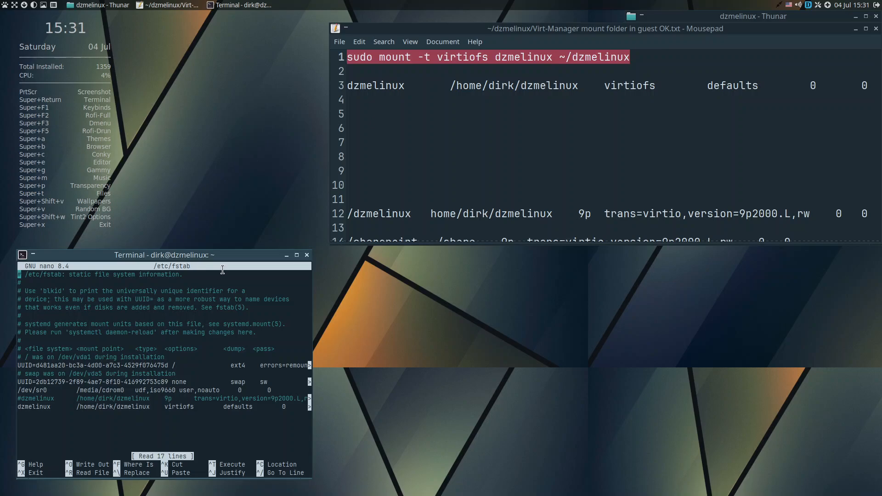
Move the terminal up, widen it and enlarge its text as far as all the complete fstab entries still fit.
left_click_drag(221, 256, 274, 65)
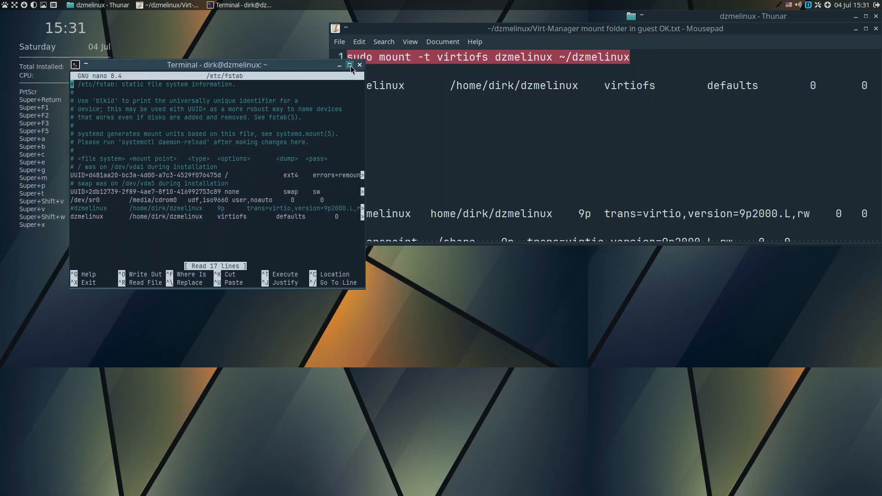
left_click_drag(364, 60, 611, 19)
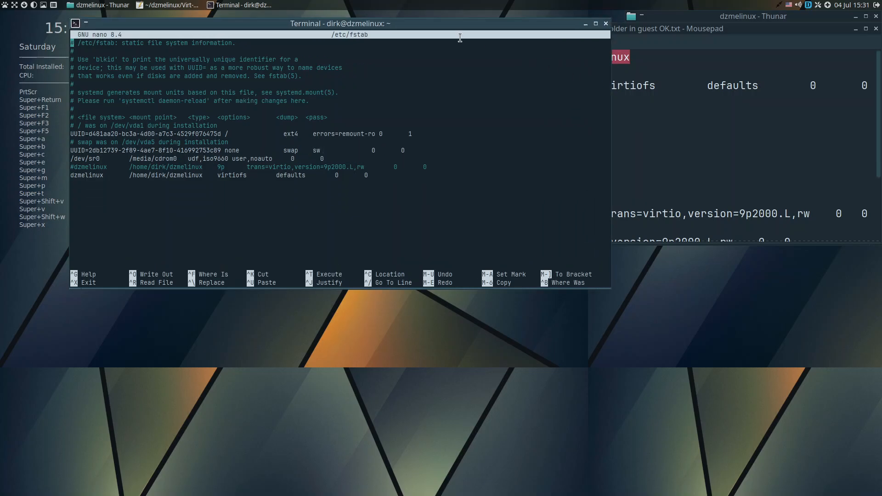
key("ctrl+plus")
key("ctrl+plus")
key("ctrl+plus")
key("ctrl+plus")
key("ctrl+plus")
key("ctrl+plus")
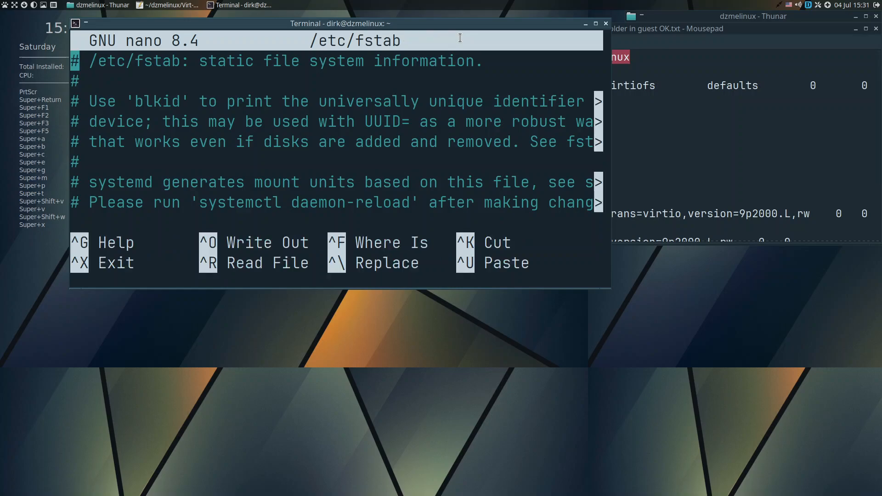
key("ctrl+minus")
key("ctrl+minus")
key("ctrl+minus")
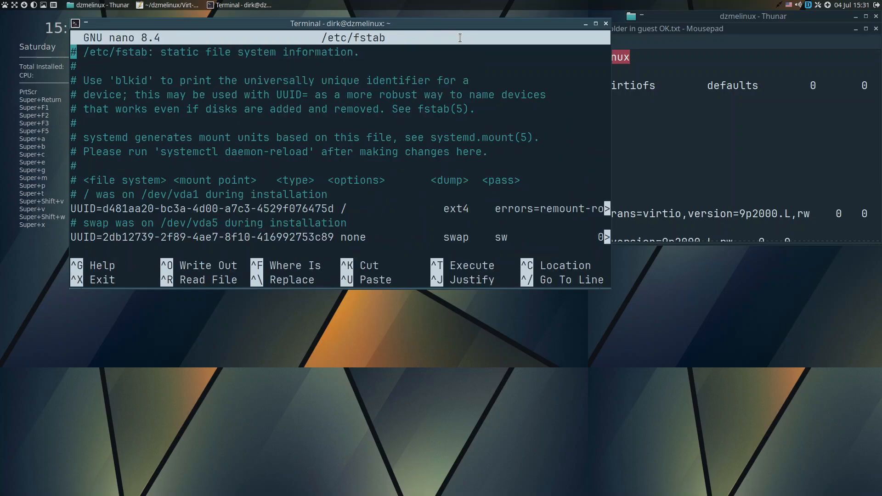
key("ctrl+minus")
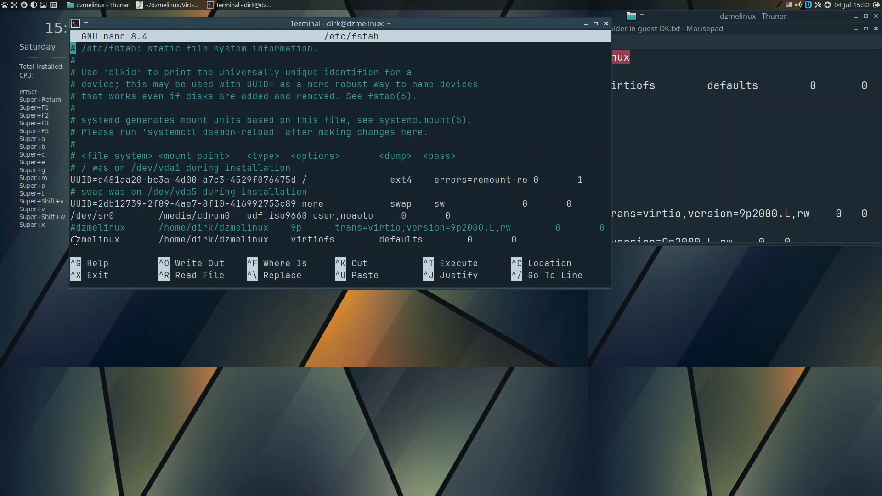
Highlight the dzmelinux virtiofs entry on the last line of /etc/fstab, clear the highlight and exit nano.
left_click_drag(72, 241, 522, 243)
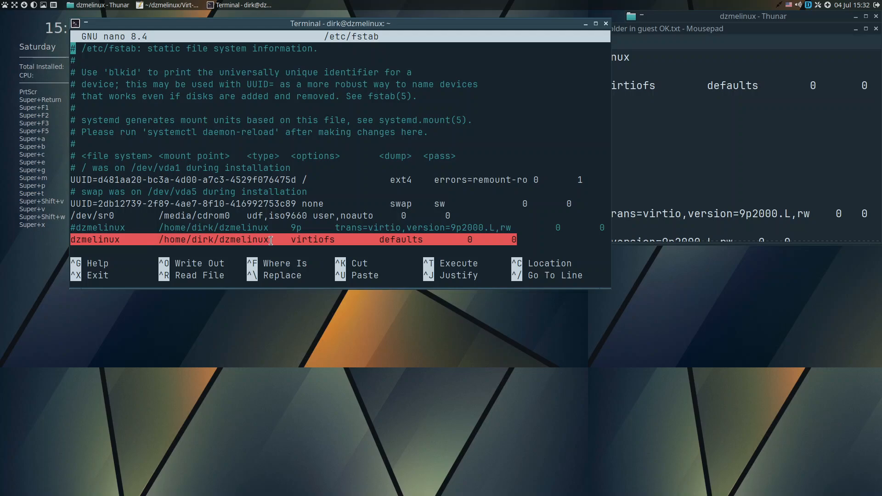
left_click(320, 252)
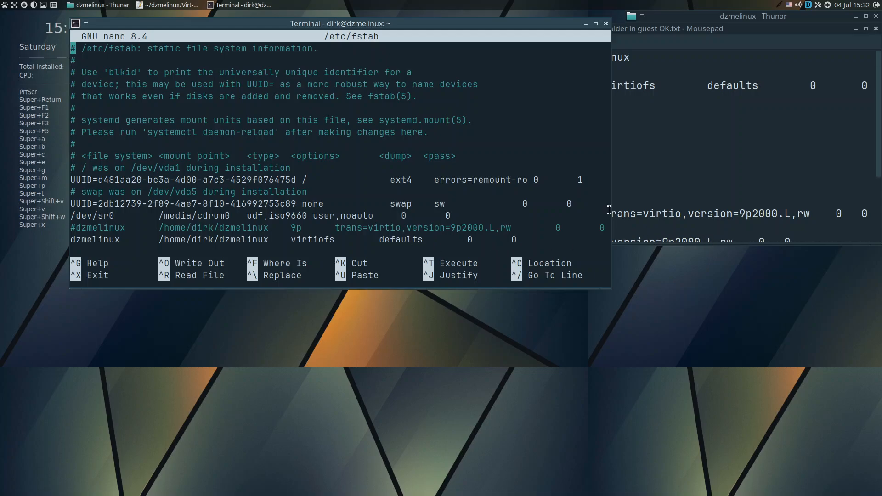
key("ctrl+x")
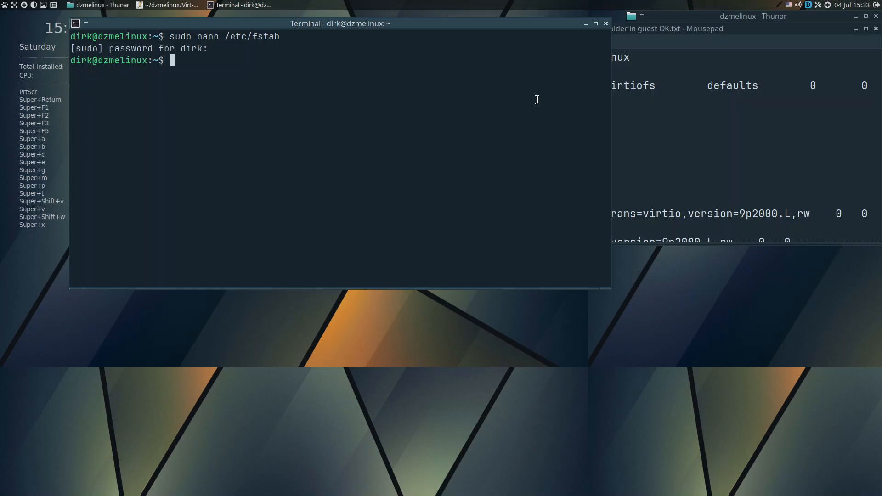
Mount all fstab entries with sudo mount -a and close the terminal.
type("sudo mount -a")
key("Return")
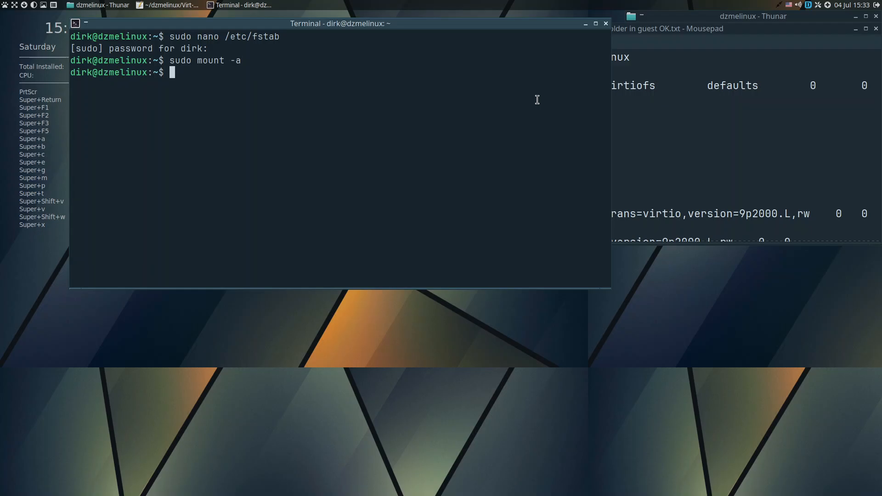
left_click(606, 23)
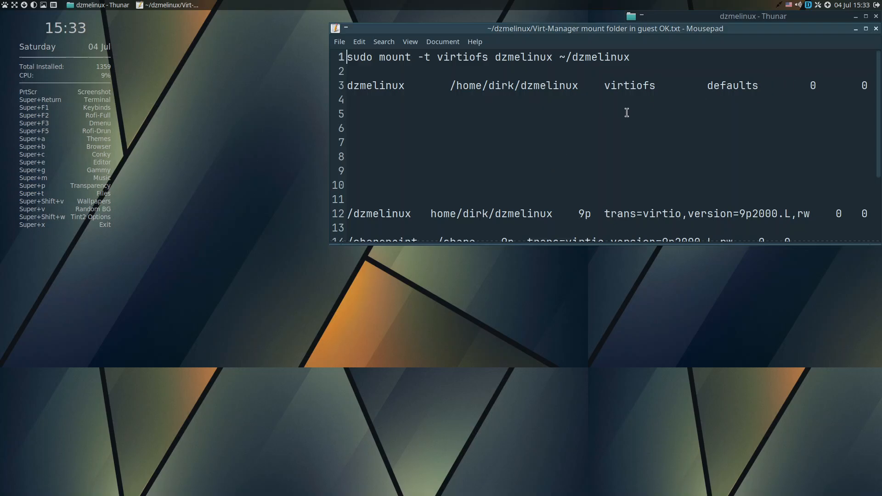
Close the mount note in Mousepad and clear the file selection in the dzmelinux share.
scroll(516, 144, "down", 3)
scroll(505, 169, "up", 3)
left_click_drag(618, 30, 436, 38)
left_click(692, 37)
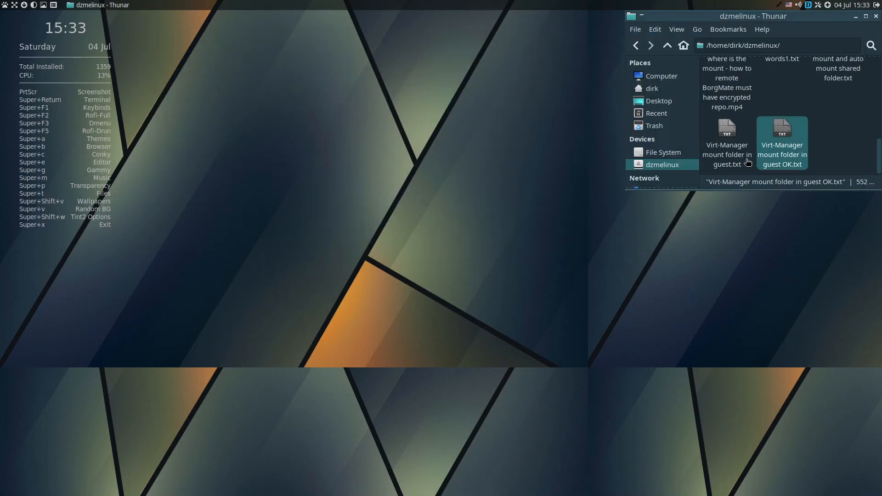
left_click(742, 161)
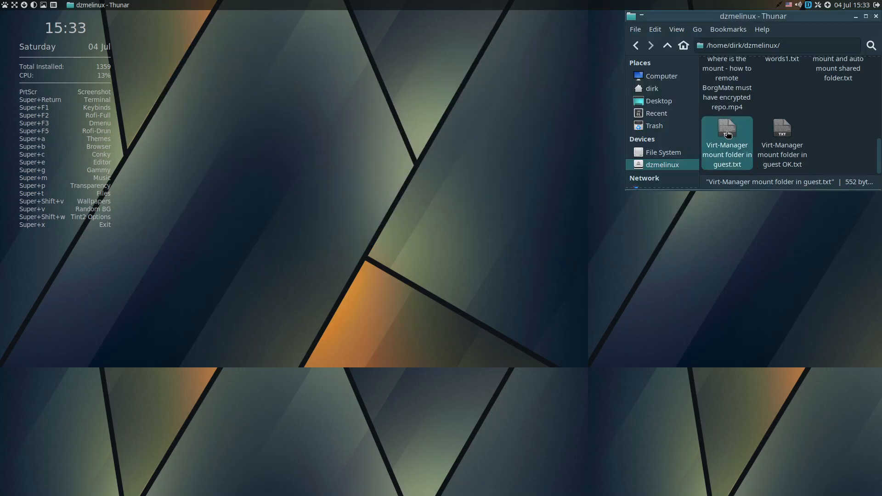
left_click(835, 130)
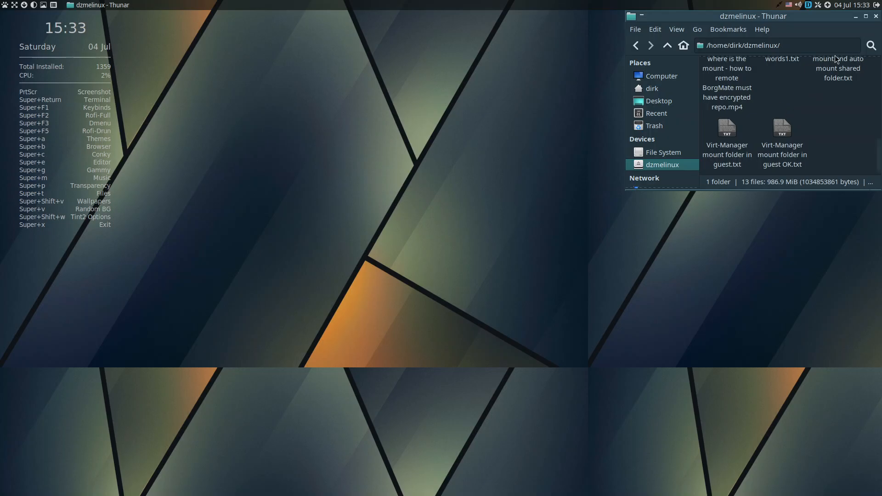
Close the dzmelinux file manager window and shut down the guest.
left_click(876, 17)
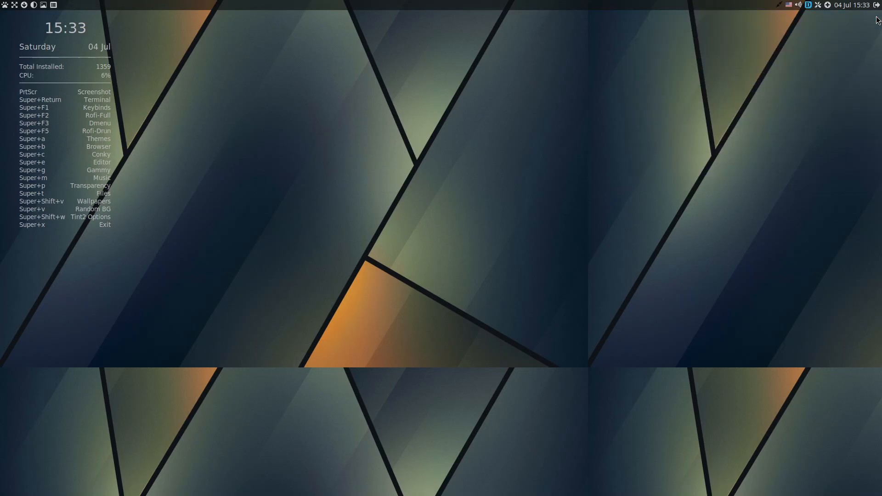
left_click(876, 5)
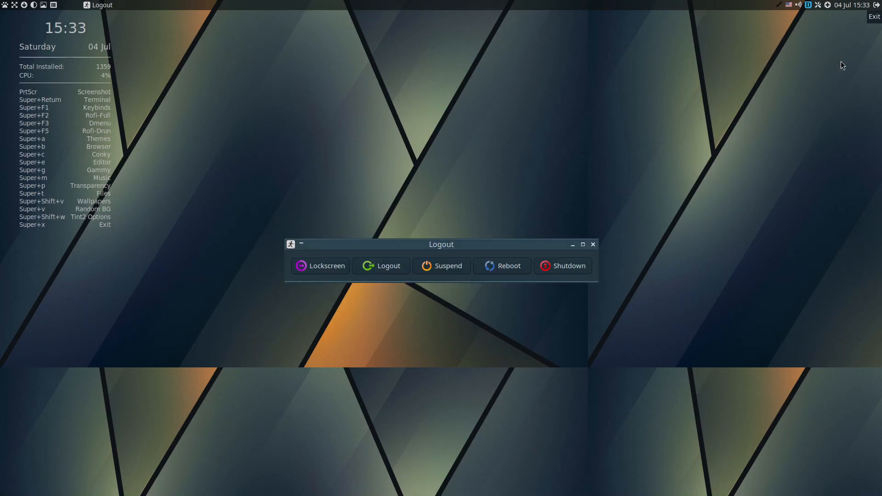
left_click(562, 268)
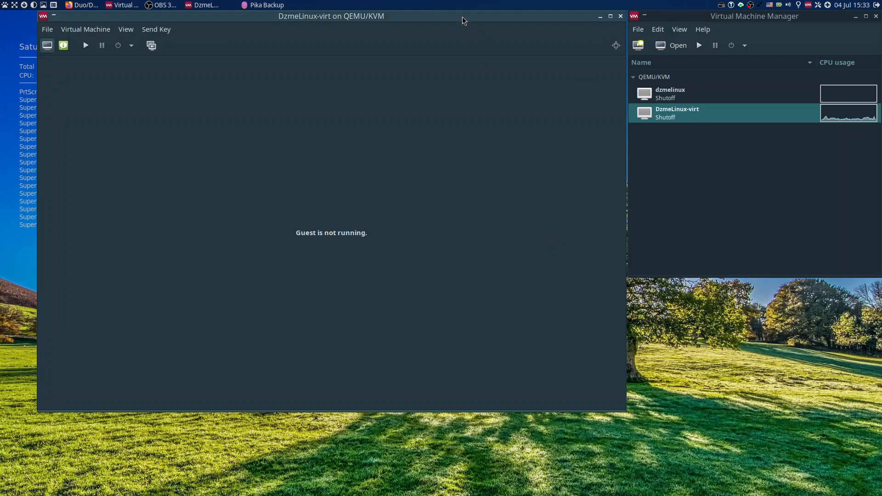
Open the Virt-Manager-VMs folder in the host's file manager and close the DzmeLinux-virt console window.
left_click_drag(463, 16, 792, 72)
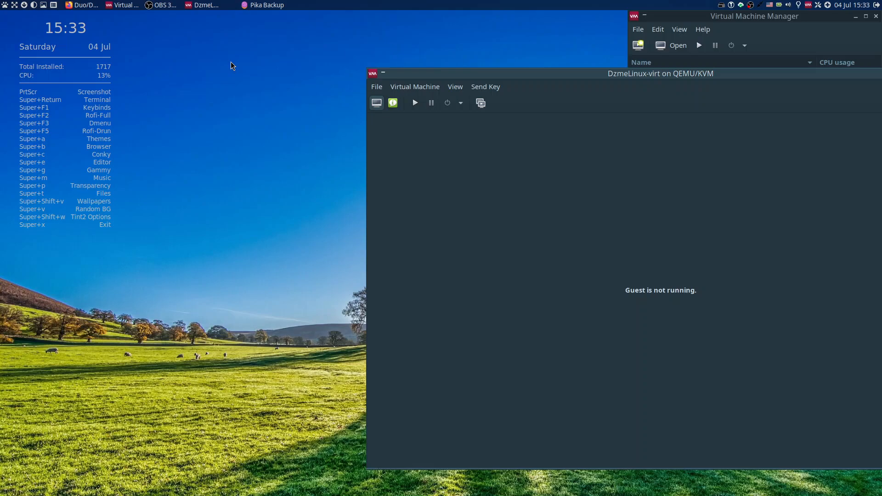
right_click(147, 81)
left_click(193, 108)
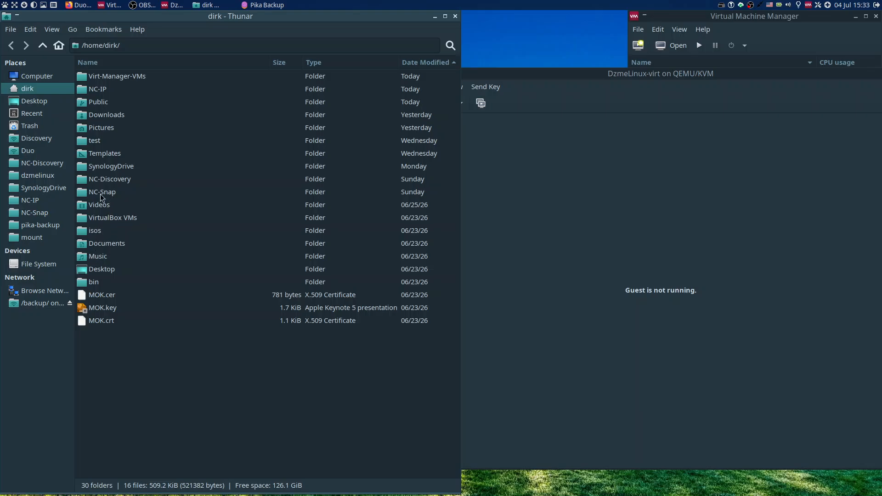
double_click(111, 78)
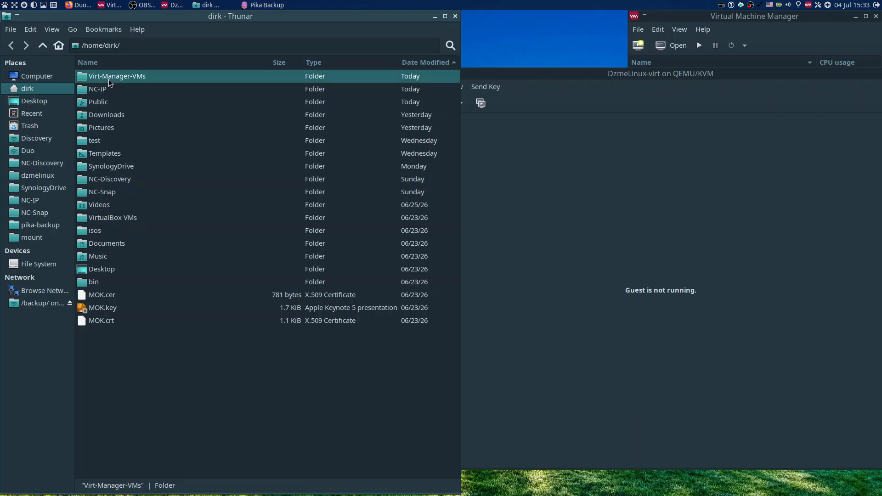
left_click(854, 98)
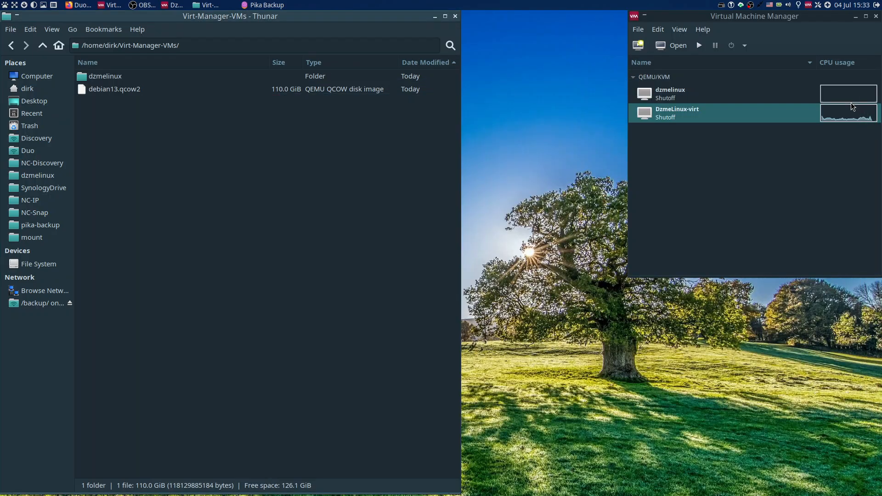
Open a second file manager window on the home folder and move debian13.qcow2 from Virt-Manager-VMs into its dzmelinux subfolder, opening that subfolder.
right_click(531, 111)
left_click(561, 136)
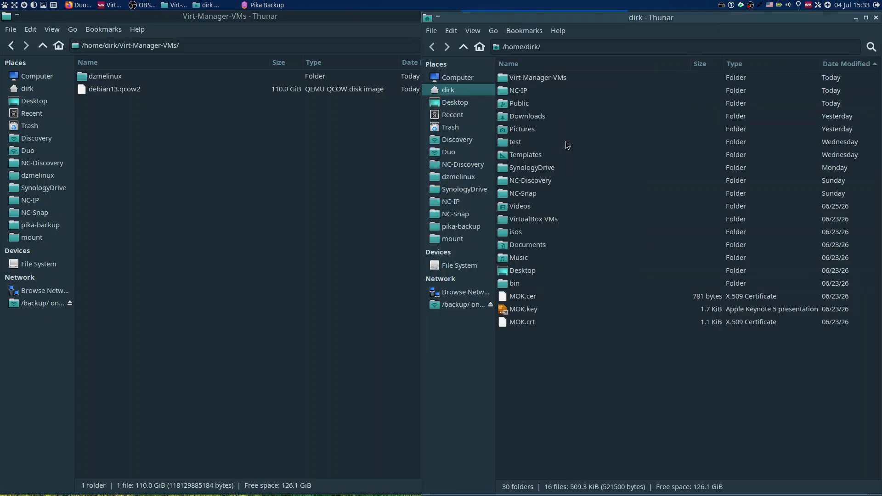
left_click(116, 88)
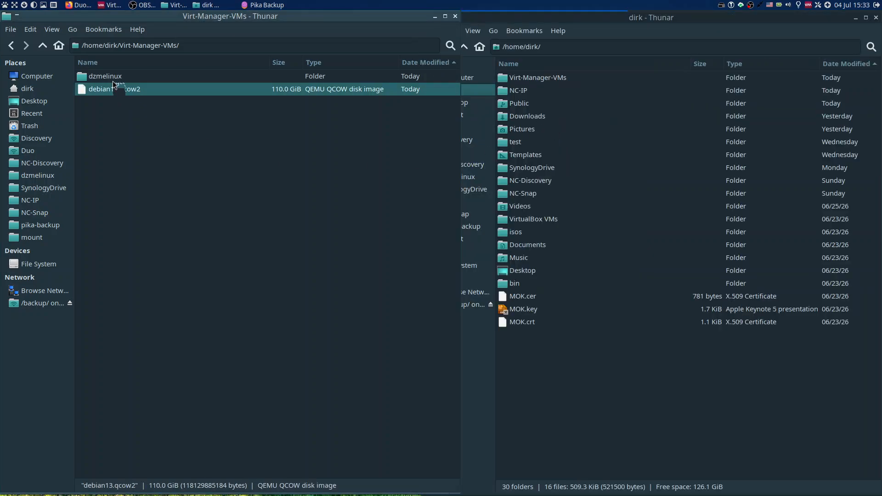
left_click_drag(112, 81, 110, 75)
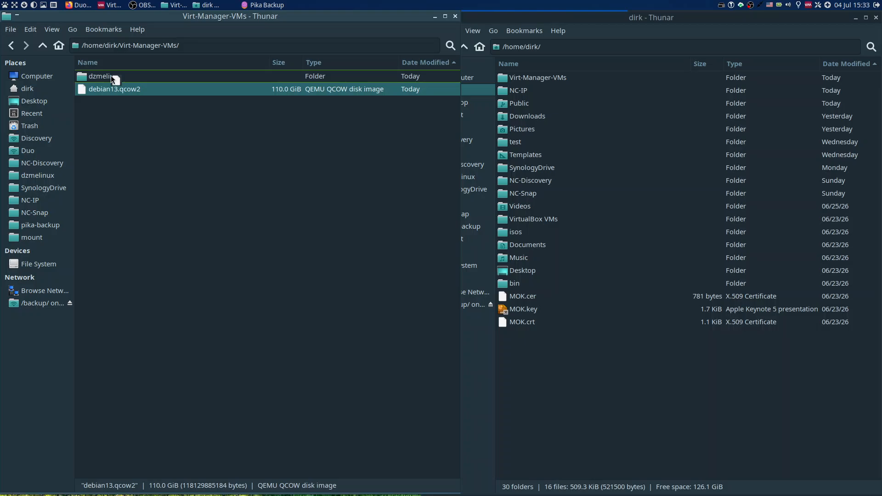
left_click_drag(111, 76, 111, 75)
double_click(111, 76)
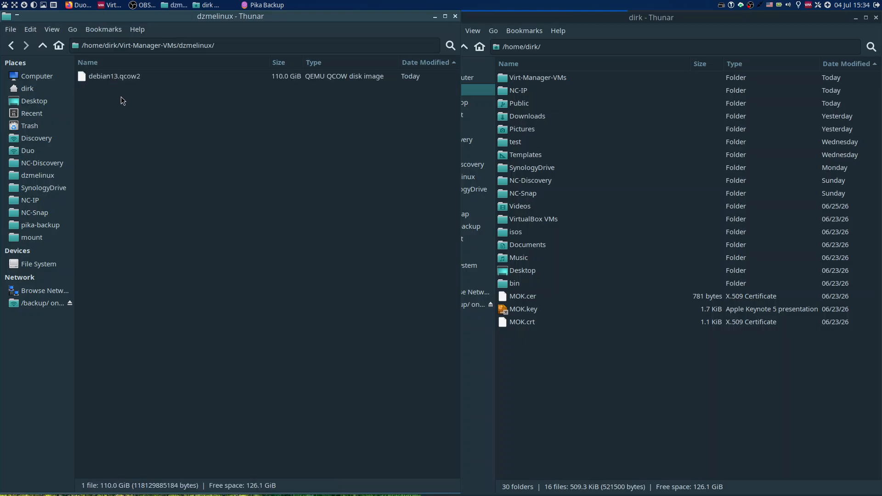
Examine the properties of debian13.qcow2, including its apparent size and size on disk, and close the dialog.
right_click(136, 76)
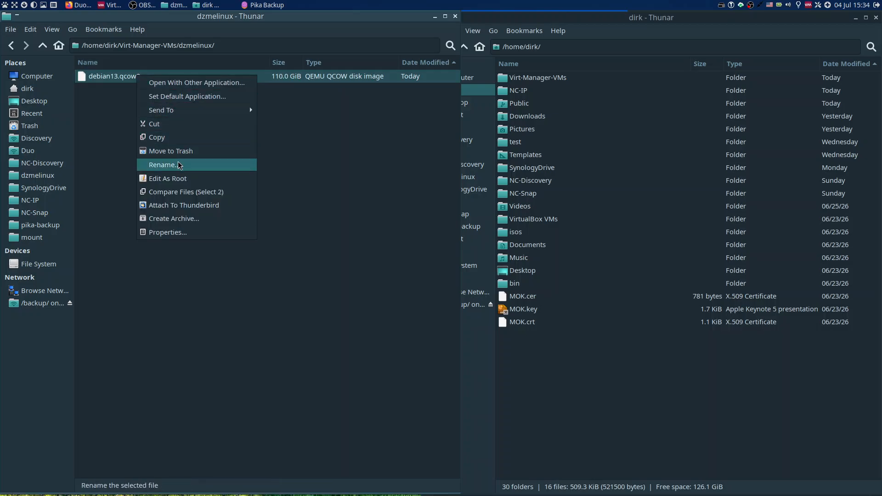
left_click(189, 231)
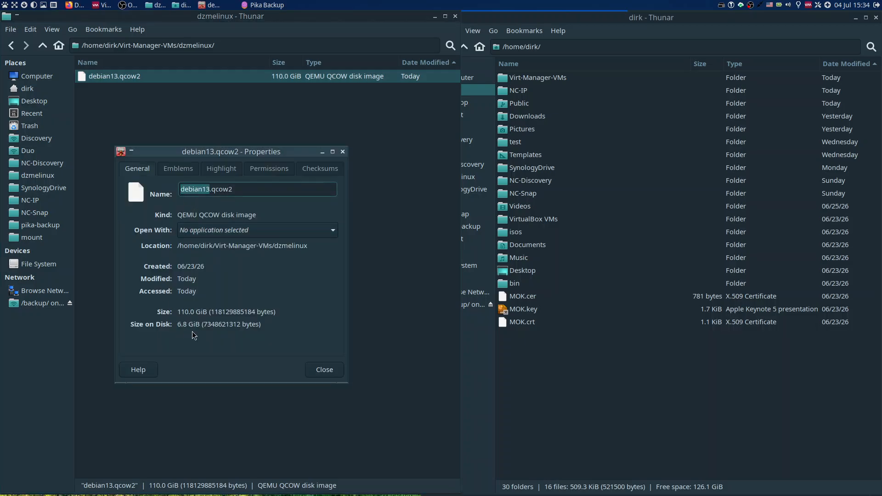
left_click(316, 368)
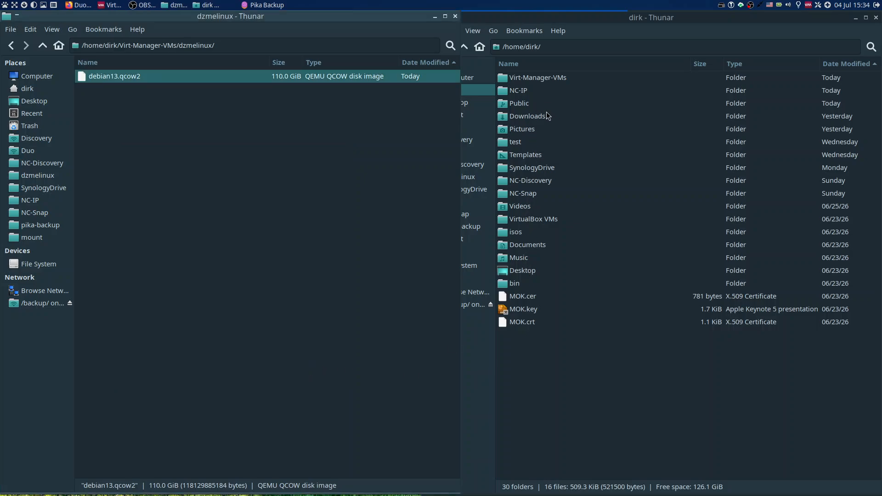
Try to copy debian13.qcow2 from the dzmelinux folder into the Public folder, and stop the copy while it is running.
double_click(534, 107)
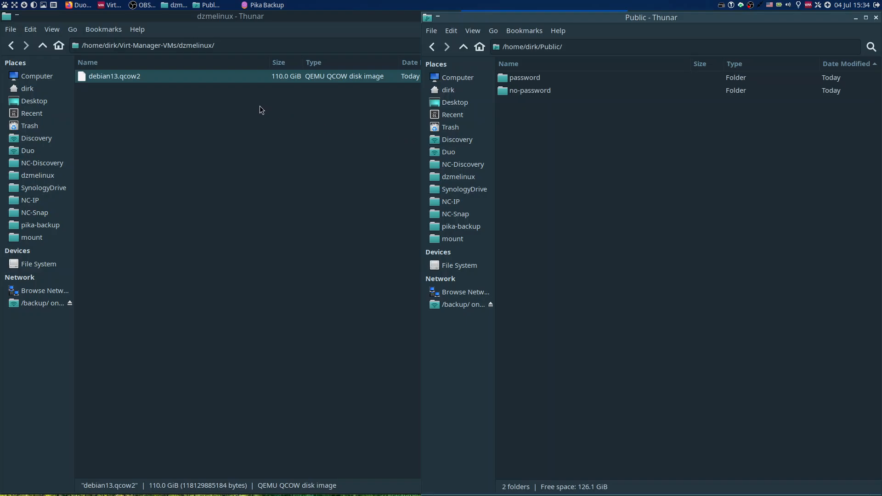
left_click(138, 77)
right_click(138, 77)
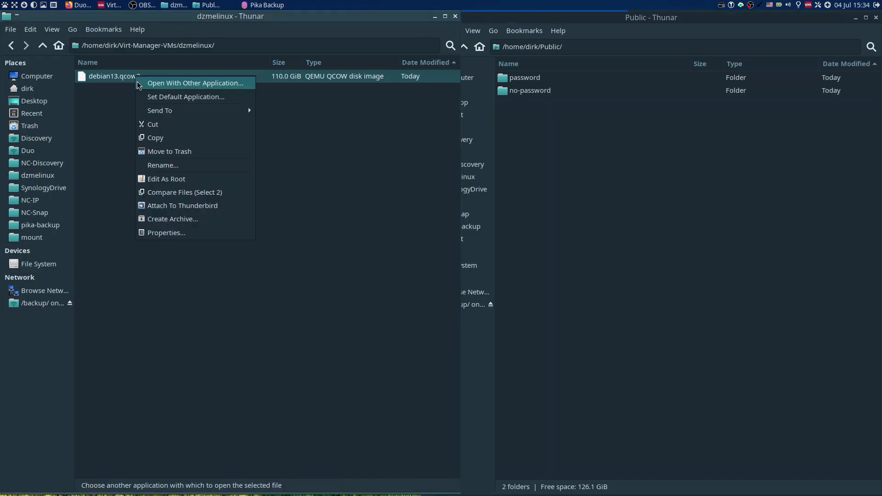
left_click(161, 138)
left_click(567, 151)
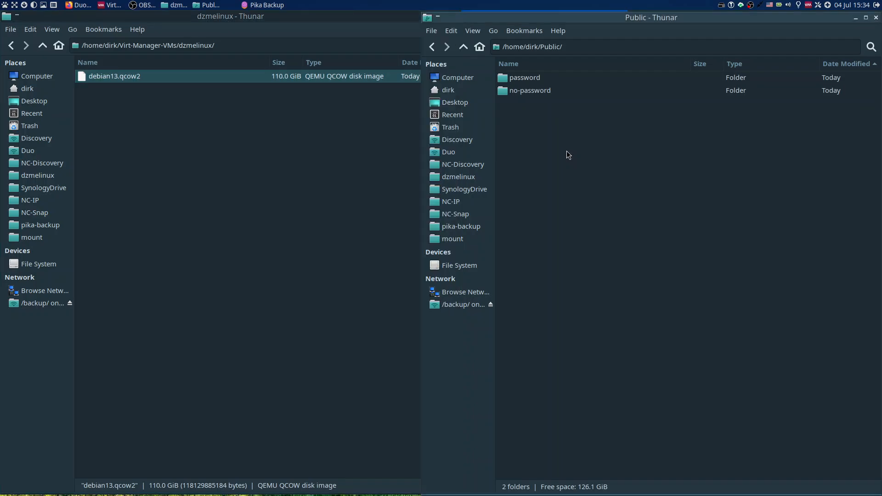
right_click(567, 150)
left_click(595, 183)
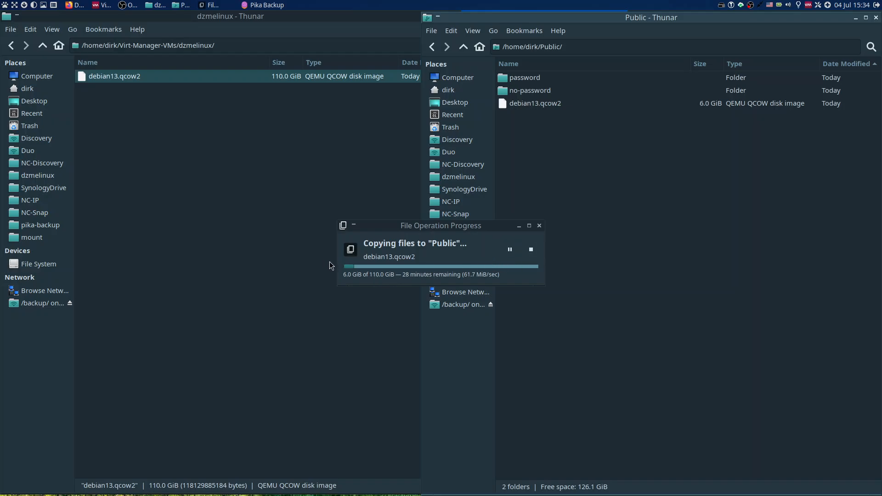
left_click(533, 256)
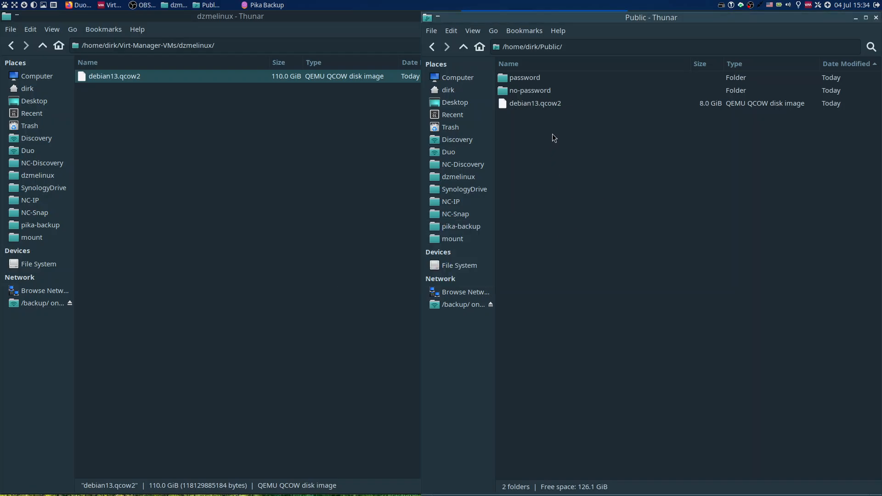
Permanently delete the partial debian13.qcow2 copy from the Public folder.
right_click(557, 105)
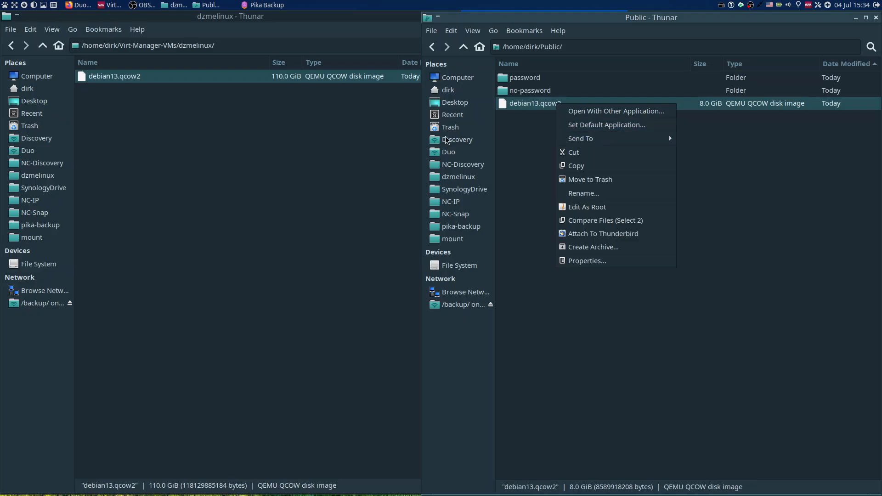
left_click(362, 149)
left_click(315, 170)
left_click(550, 171)
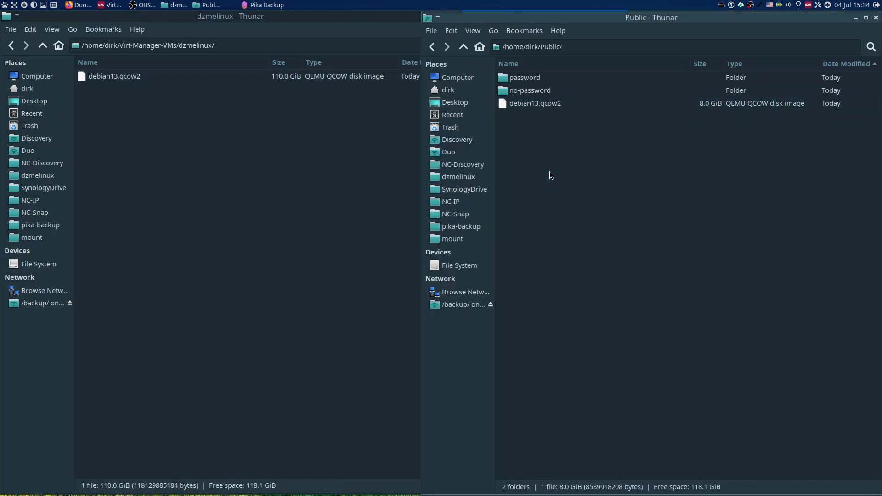
right_click(541, 108)
left_click(535, 110)
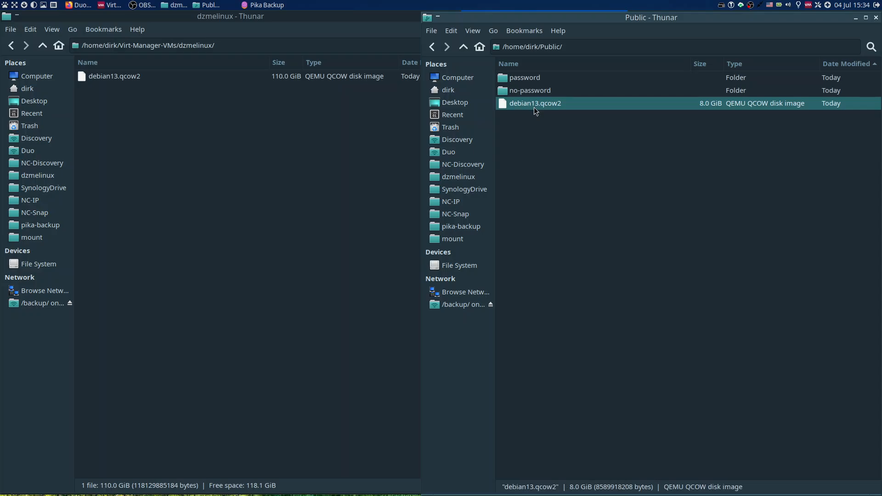
right_click(535, 111)
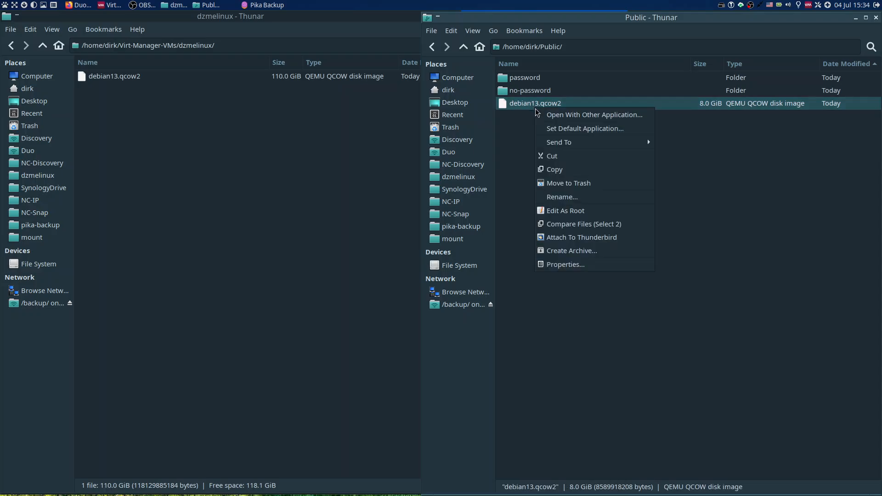
left_click(574, 184, "shift")
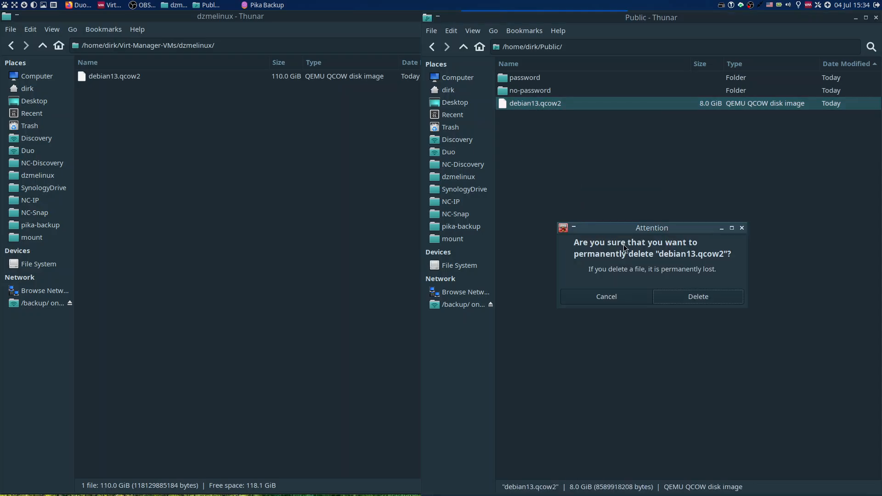
left_click(682, 296)
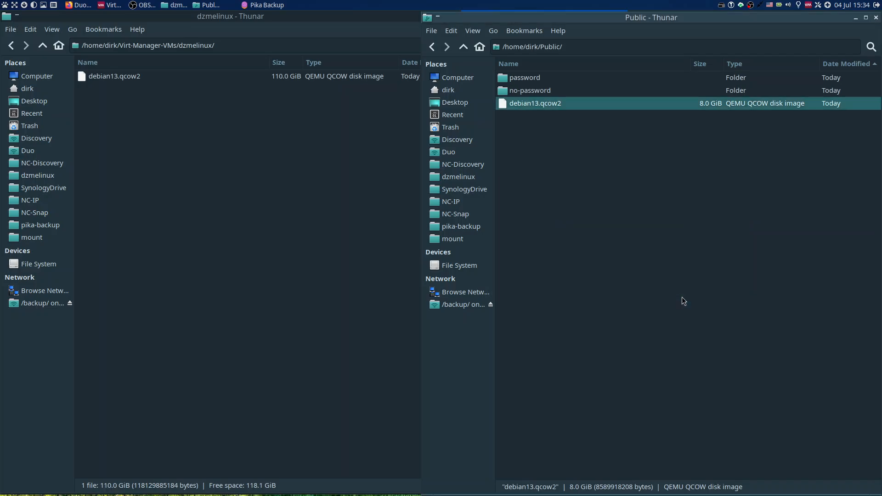
left_click(548, 98)
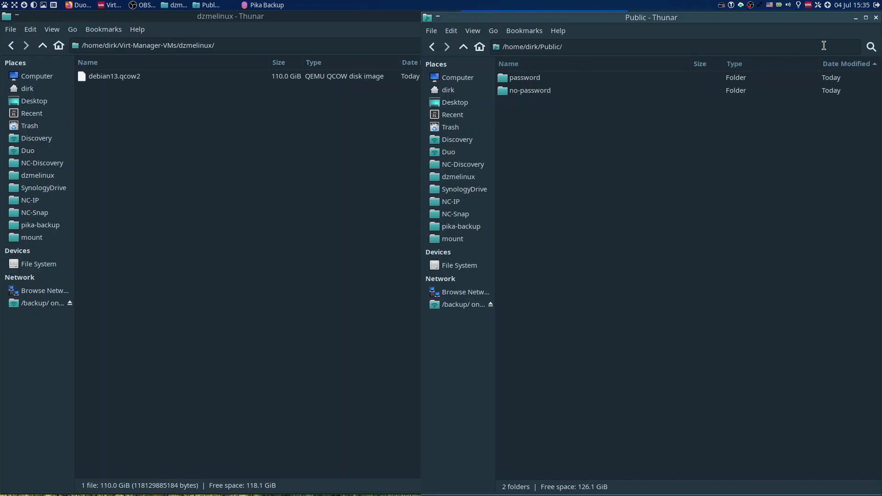
Close the Public folder window, go up to the Virt-Manager-VMs folder and move its window to the other half of the desktop.
left_click(875, 18)
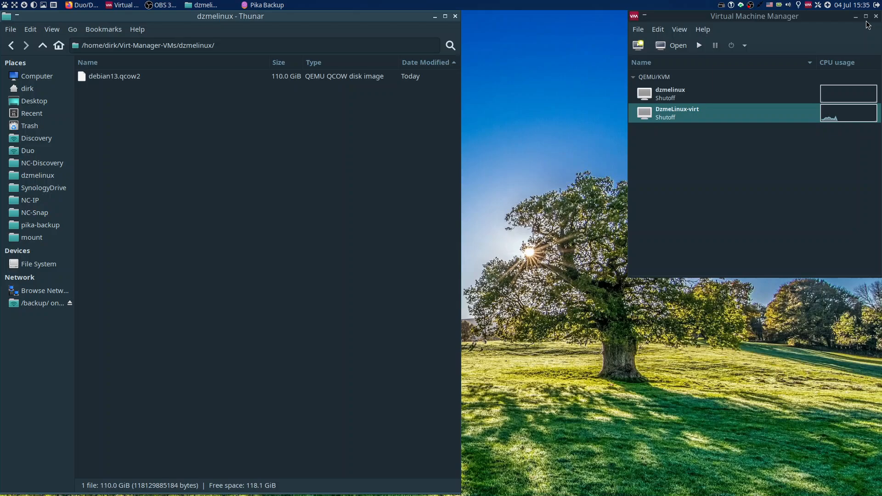
left_click(566, 89)
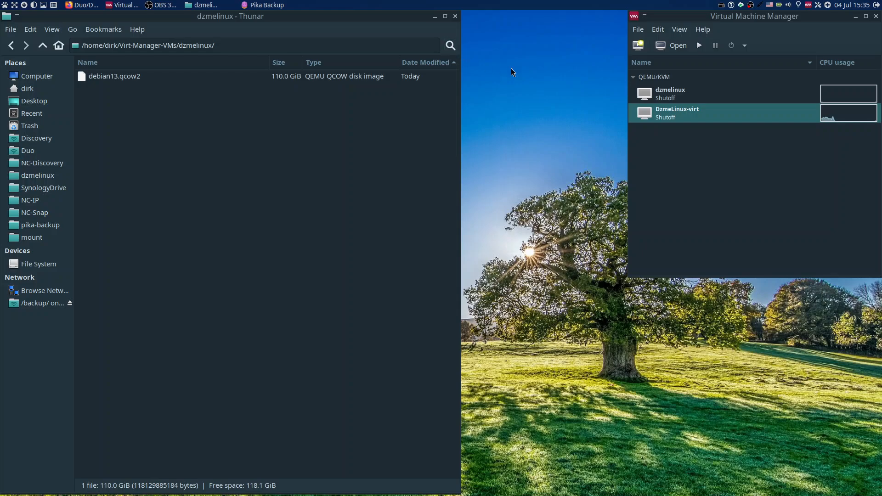
left_click(121, 82)
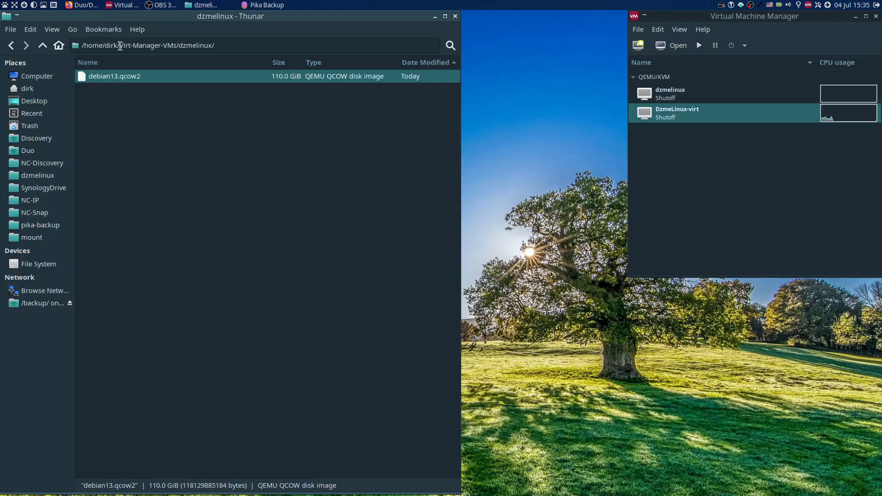
left_click(44, 46)
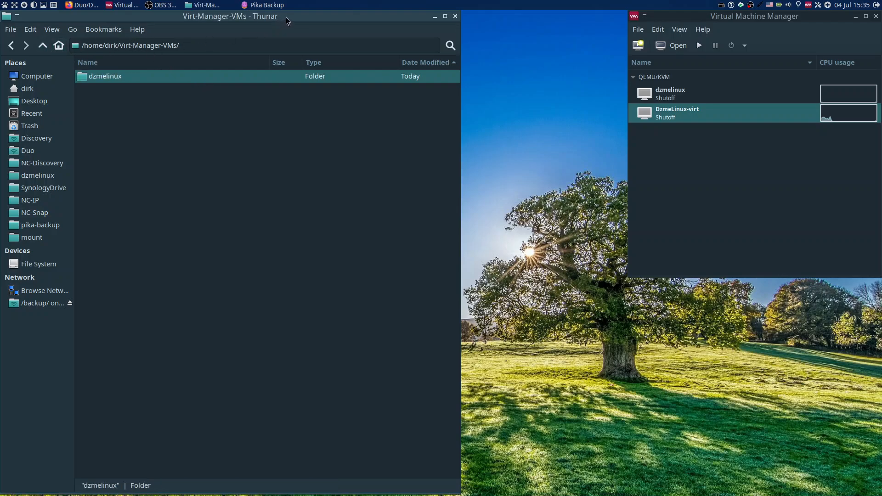
left_click_drag(286, 17, 715, 17)
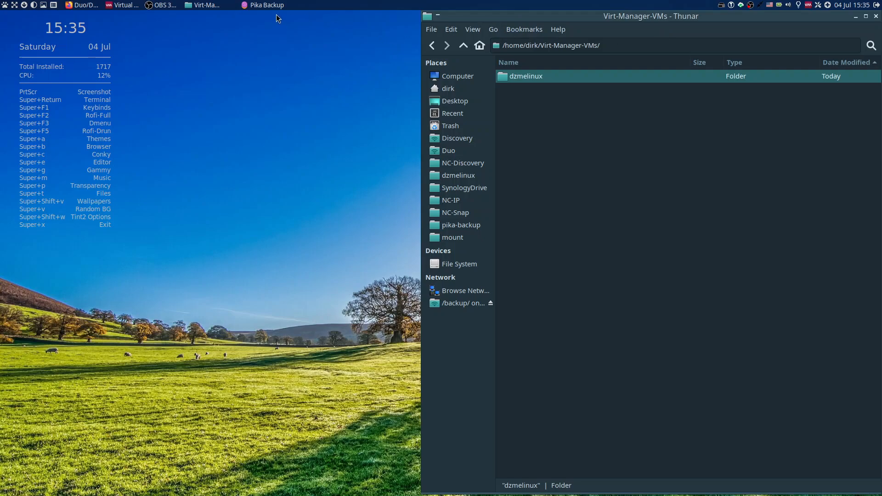
Switch to Pika Backup and start setting up a backup with a new repository.
left_click(265, 5)
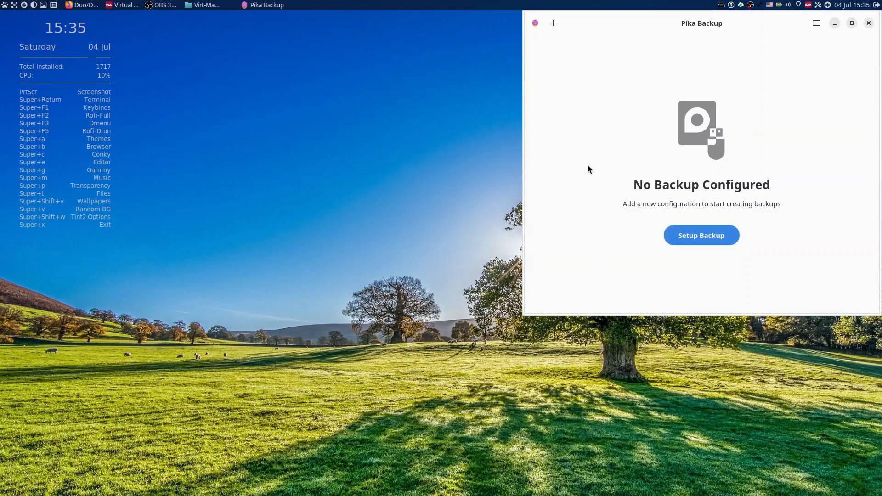
left_click(704, 238)
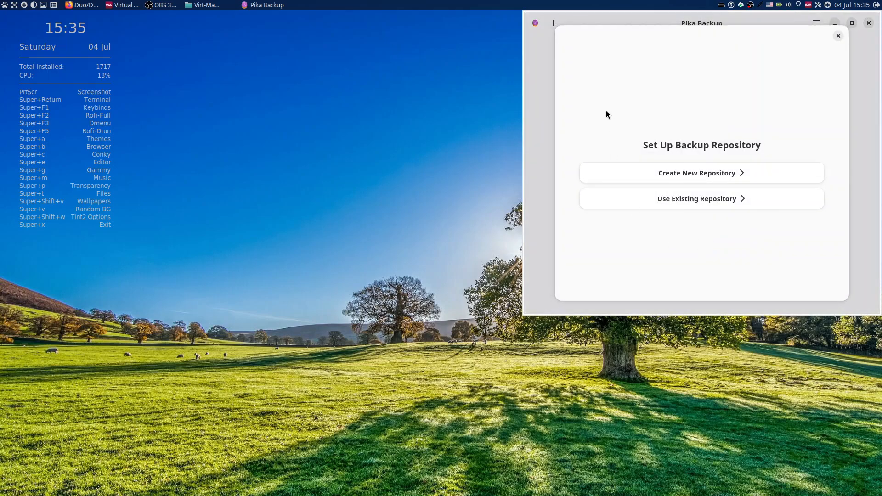
left_click(715, 177)
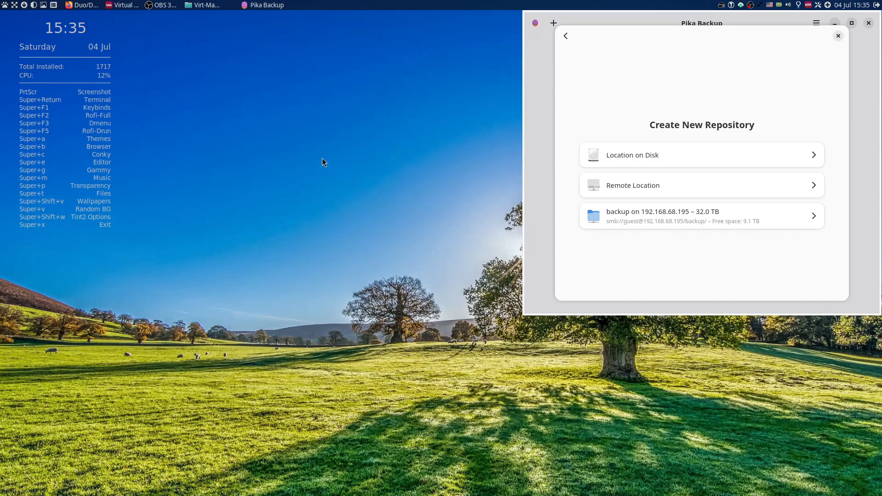
Launch Mousepad and open the recent file "ssh passwordless login procedure.txt".
right_click(281, 139)
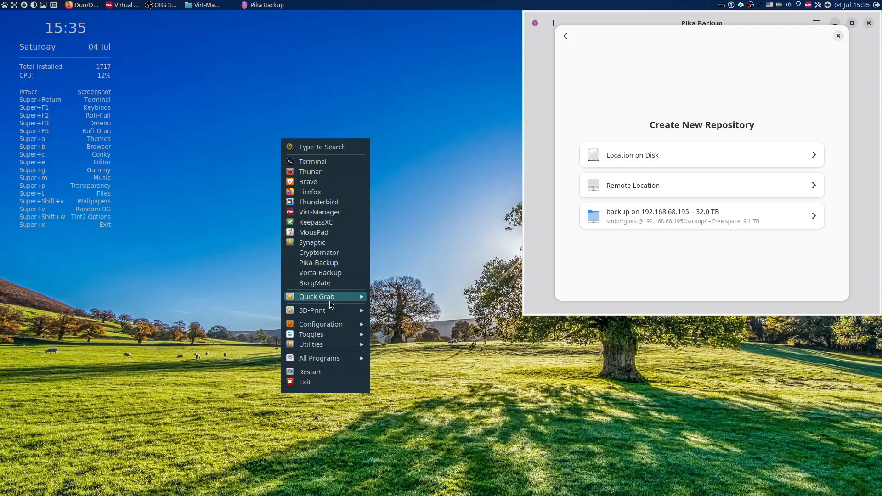
left_click(321, 231)
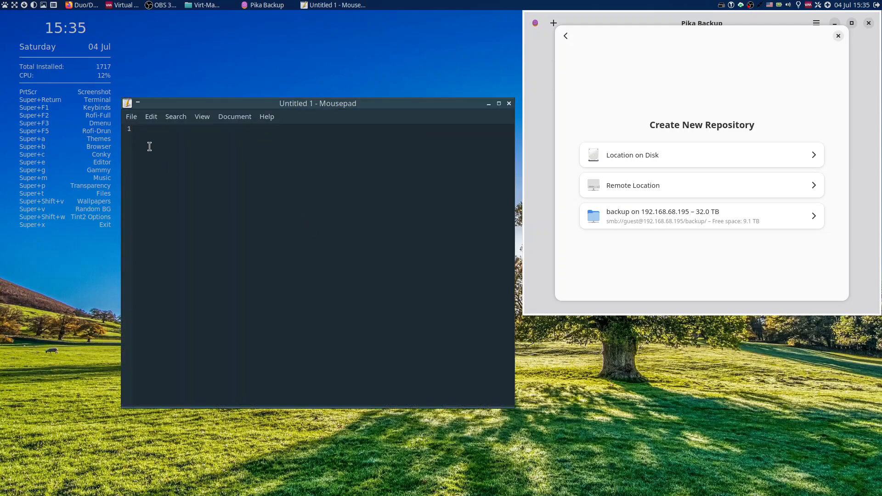
left_click(132, 118)
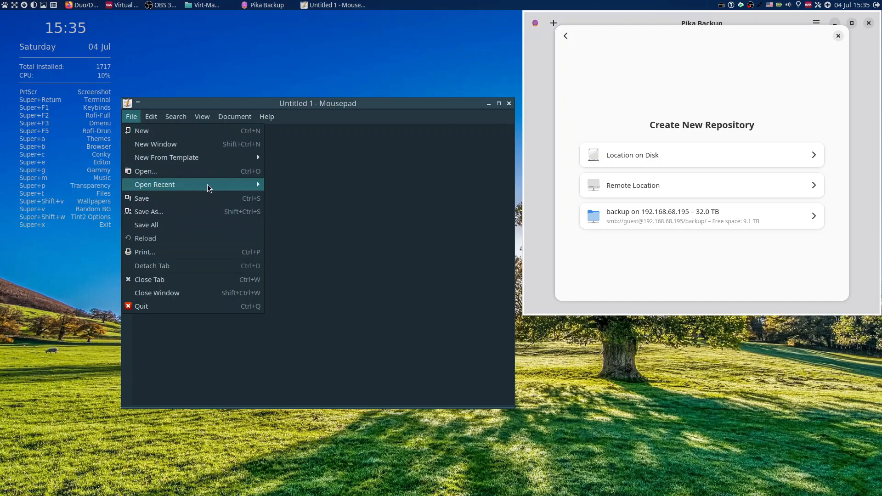
mouse_move(239, 186)
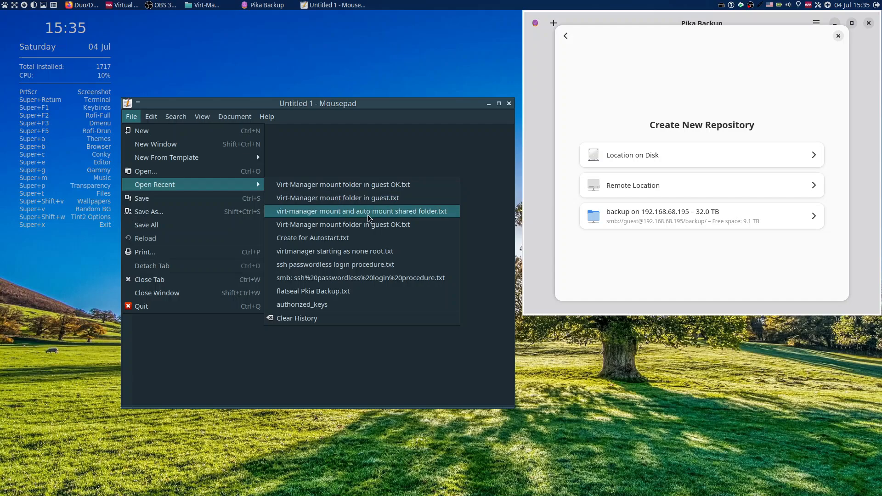
left_click(359, 269)
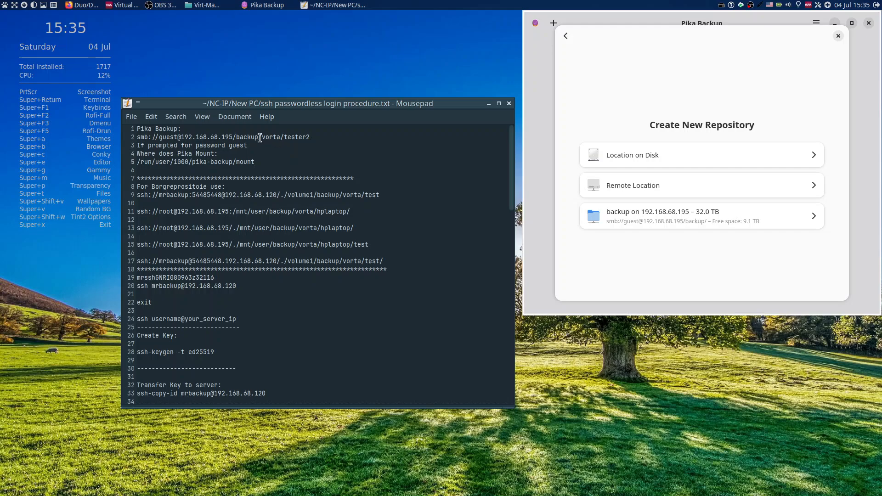
left_click_drag(260, 138, 112, 137)
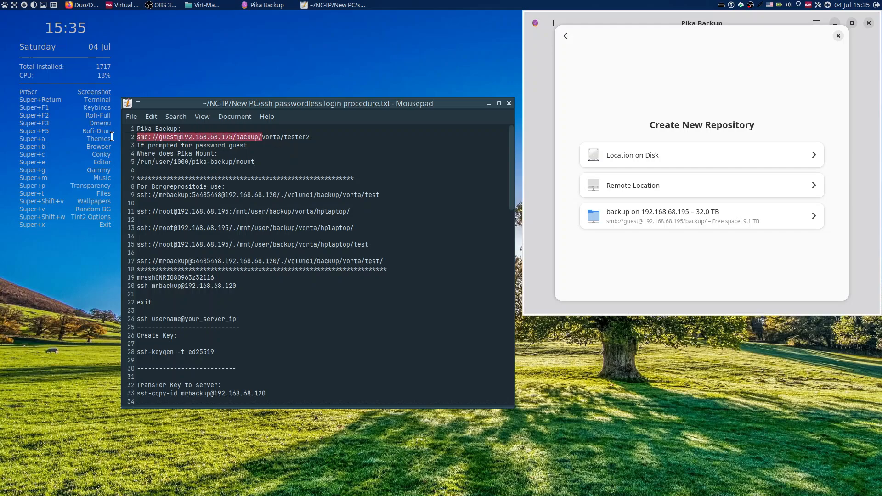
right_click(170, 137)
left_click(191, 183)
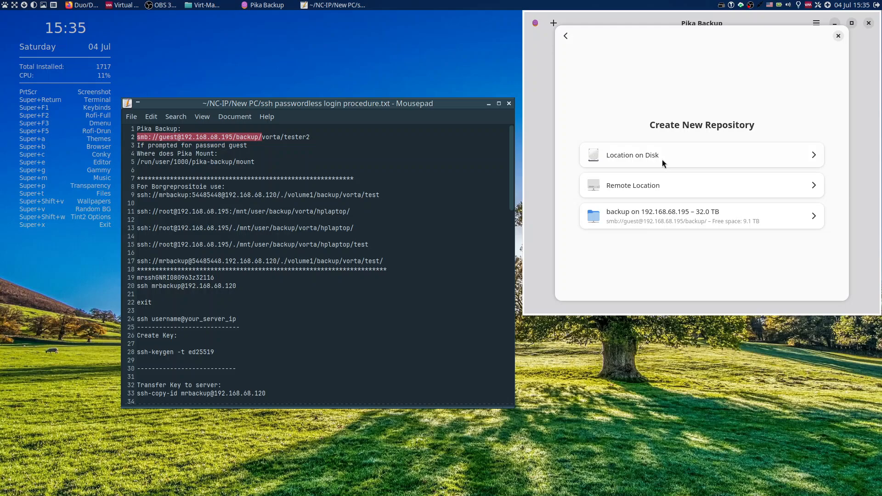
left_click(737, 189)
right_click(649, 104)
left_click(673, 137)
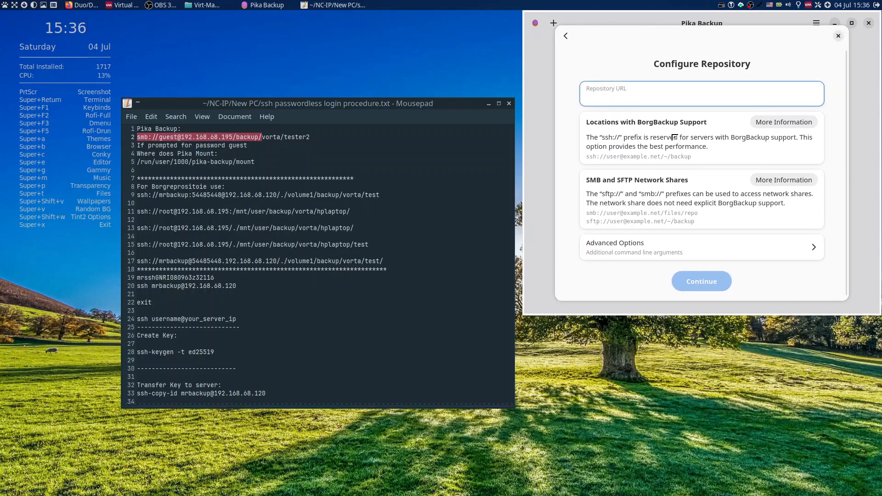
Complete the repository URL with pika/virt-dzmelinux and move the Mousepad window clear of the setup dialog.
type("p/p")
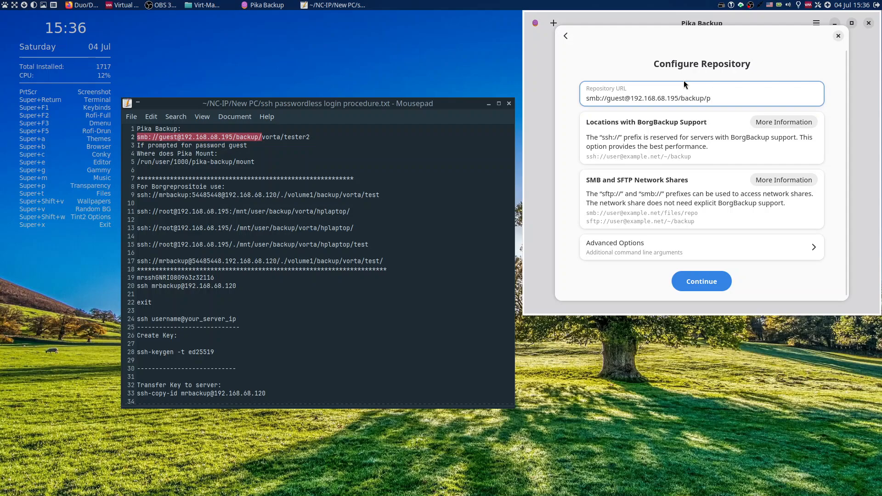
type("ika/virt")
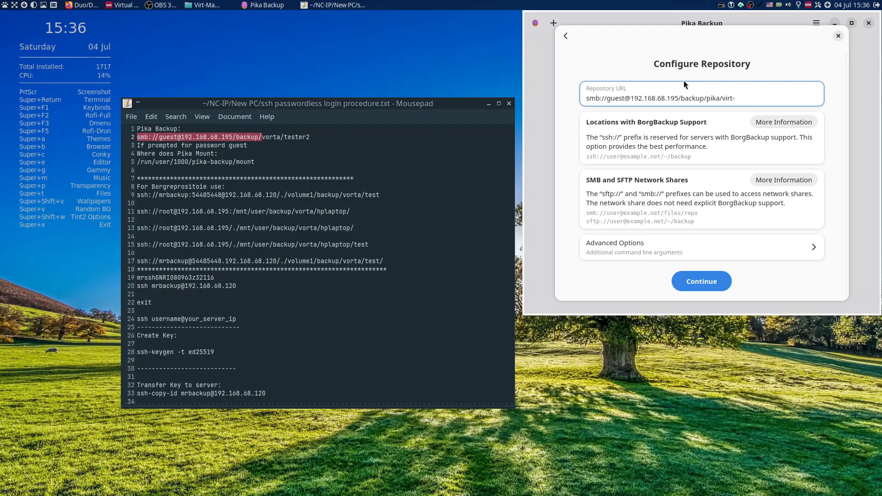
type("-")
type("dx")
type("e")
key("BackSpace")
type("melinux")
mouse_move(462, 104)
left_mouse_down()
mouse_move(445, 48)
mouse_move(451, 28)
left_mouse_up()
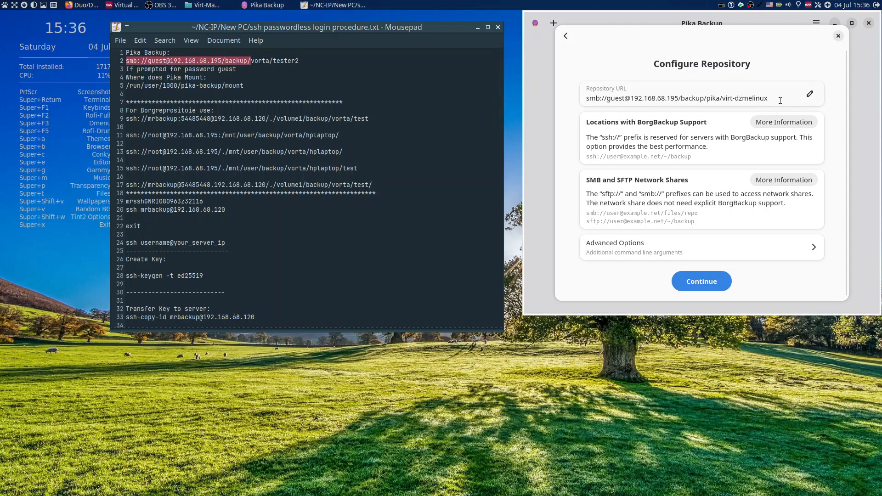
Accept the repository location and create the repository without encryption.
left_click(710, 282)
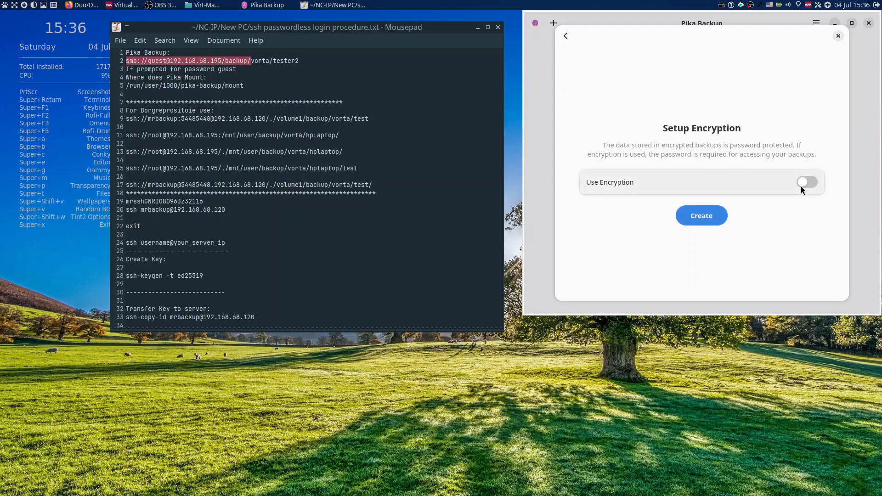
left_click(693, 213)
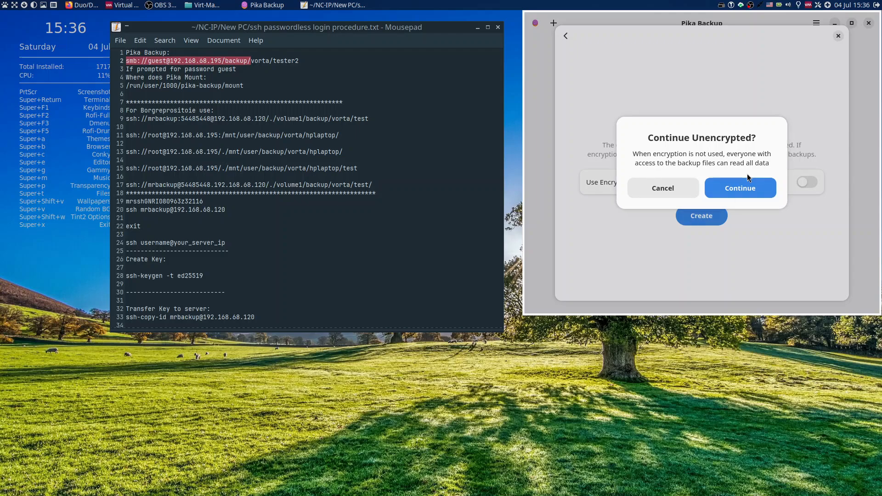
left_click(740, 187)
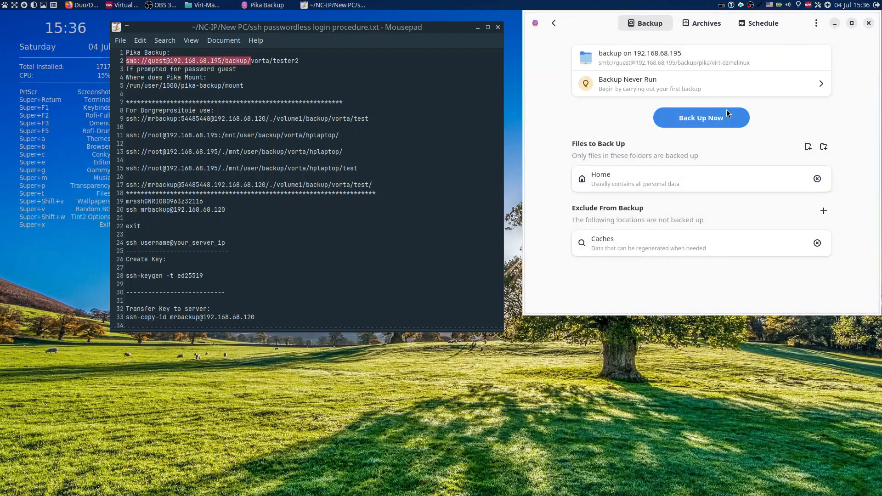
Replace the Home folder with Virt-Manager-VMs/dzmelinux in the list of files to back up.
left_click(818, 180)
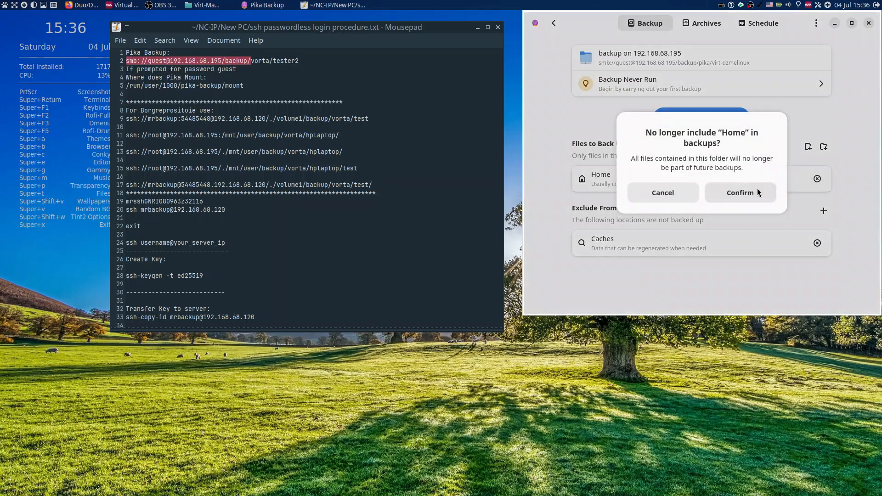
left_click(757, 188)
left_click(823, 147)
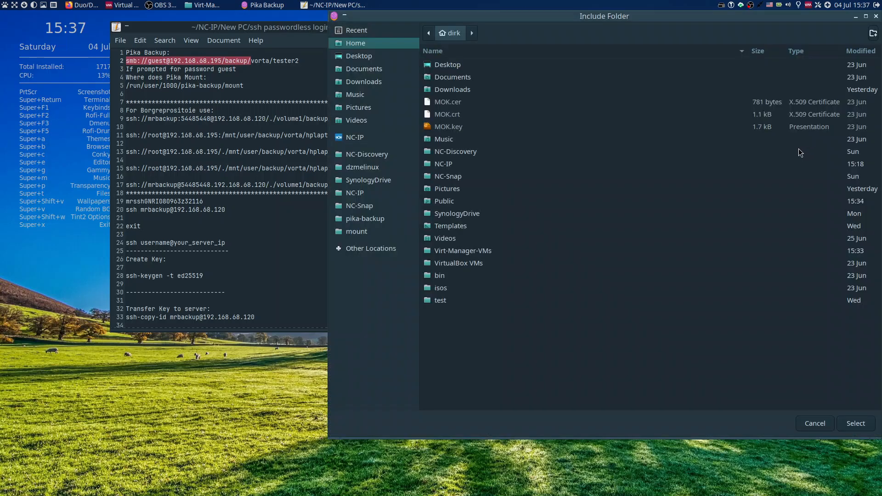
left_click(468, 253)
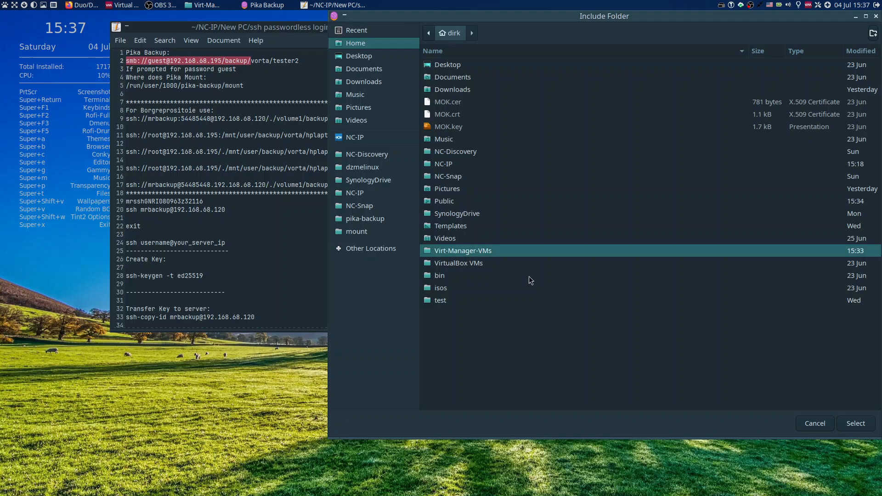
double_click(473, 253)
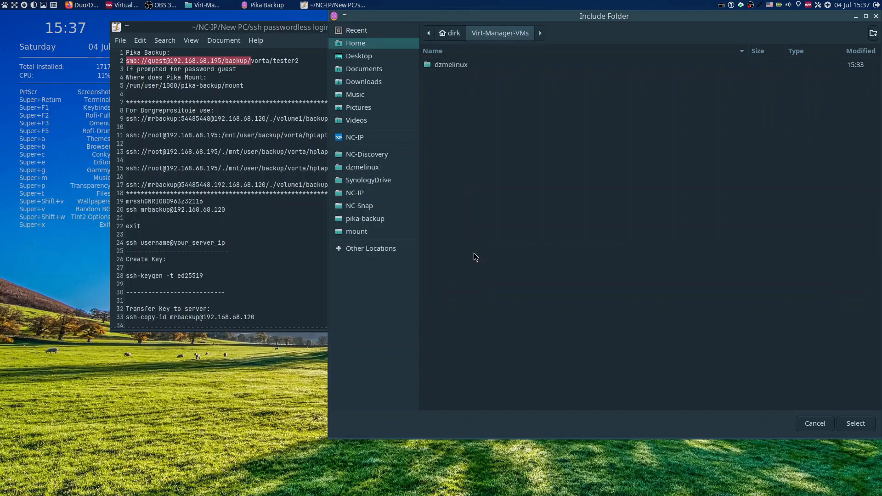
left_click(450, 67)
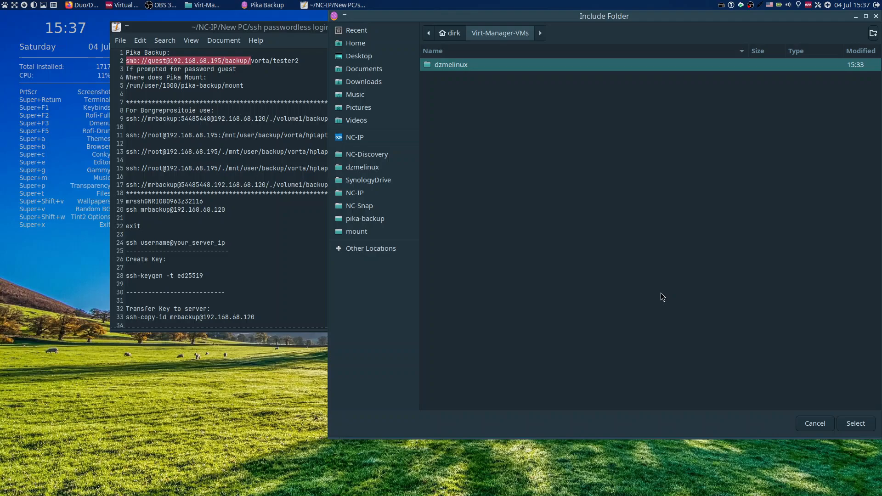
left_click(858, 423)
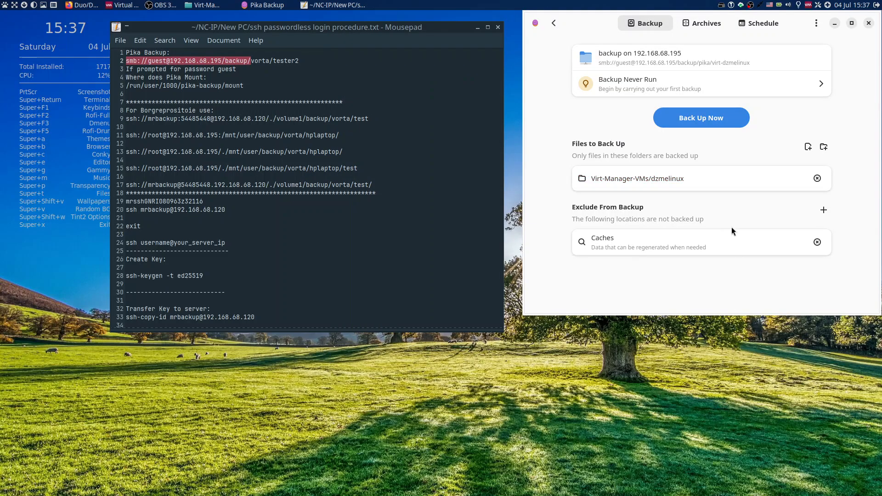
Start the backup to the virt-dzmelinux repository and close the Mousepad notes.
left_click(708, 119)
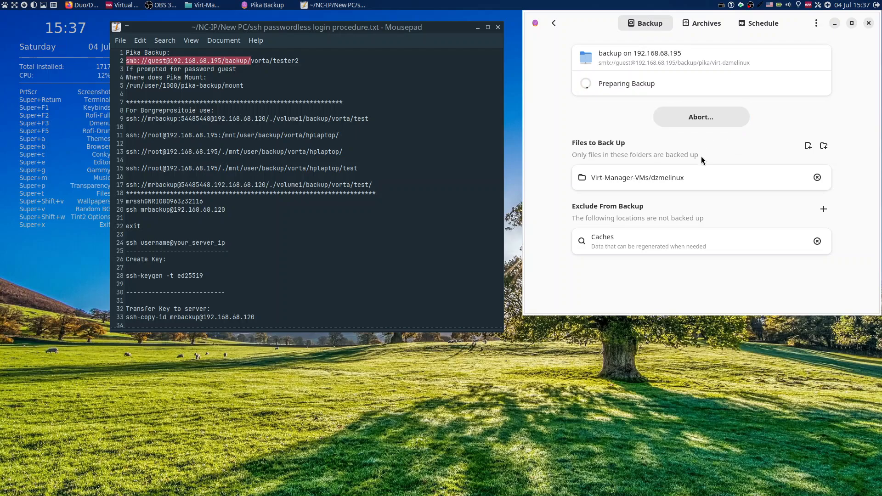
left_click(497, 28)
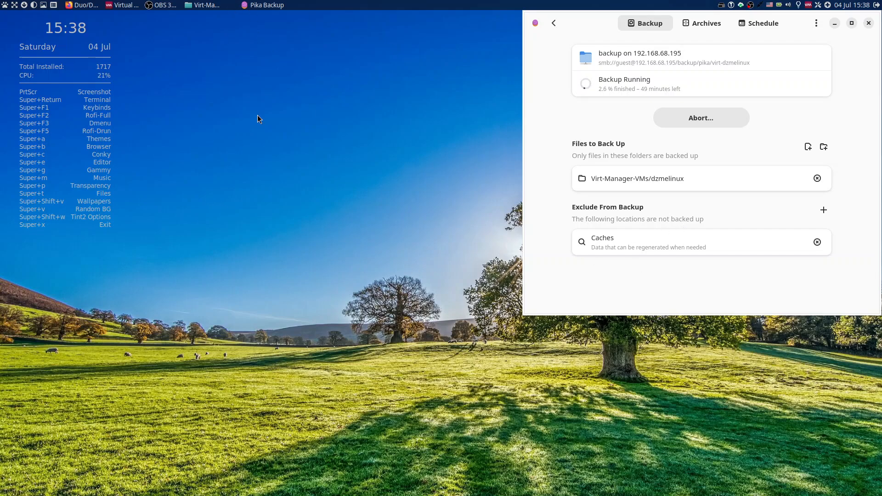
Launch Synaptic Package Manager from the desktop and authenticate with the account password.
right_click(202, 73)
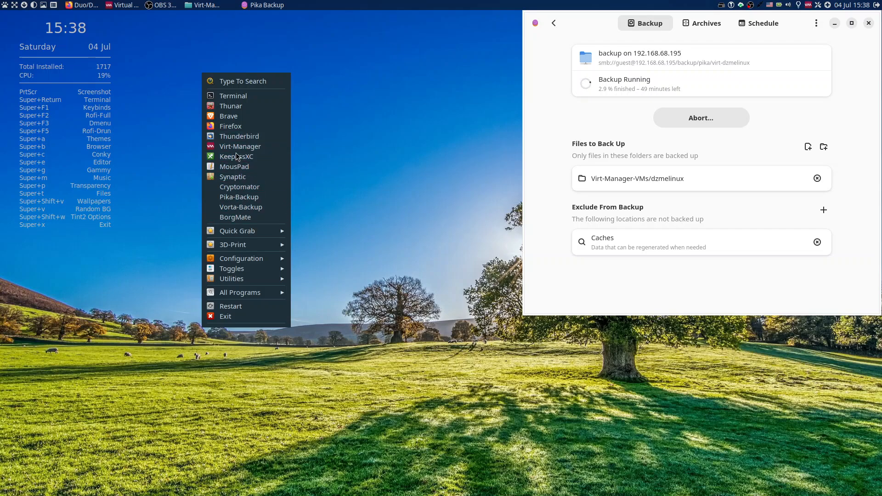
left_click(234, 176)
type("********")
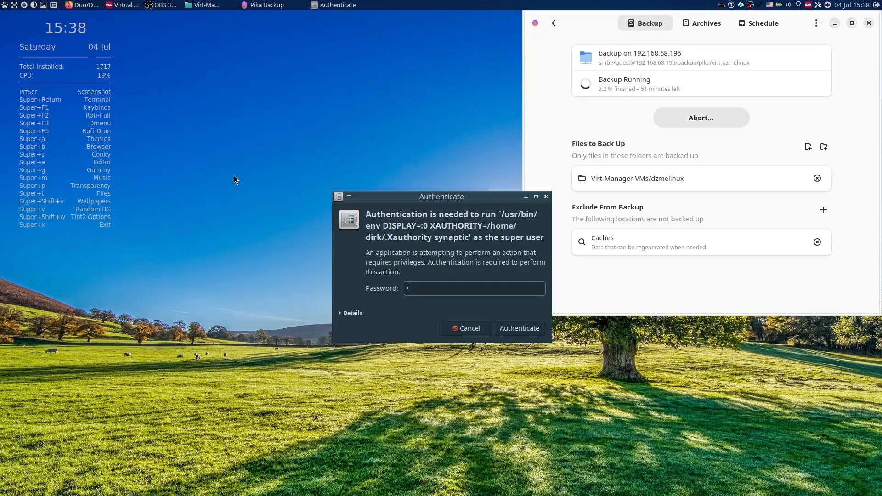
key("Return")
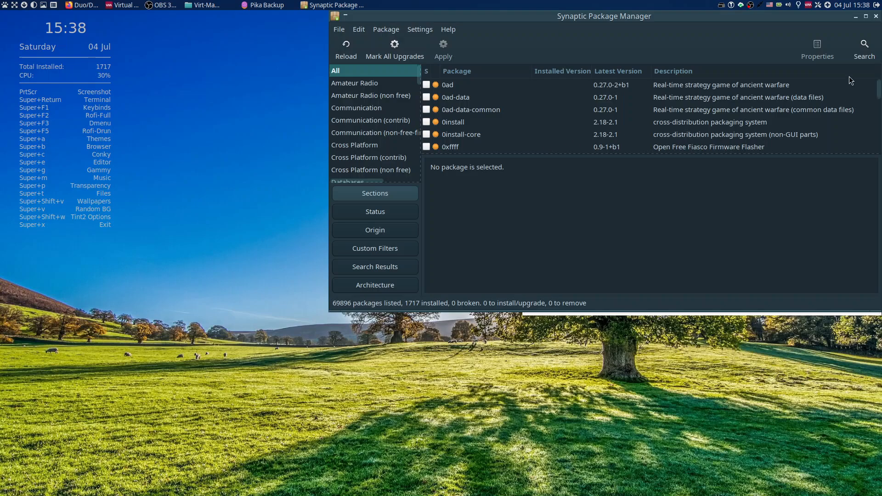
Search Synaptic for "nvidia" in package descriptions and names.
left_click(854, 56)
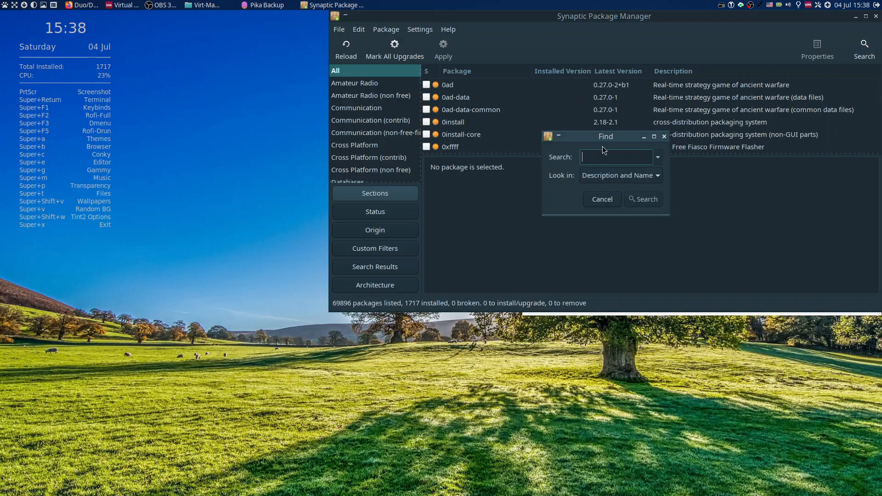
type("nvidia")
key("Return")
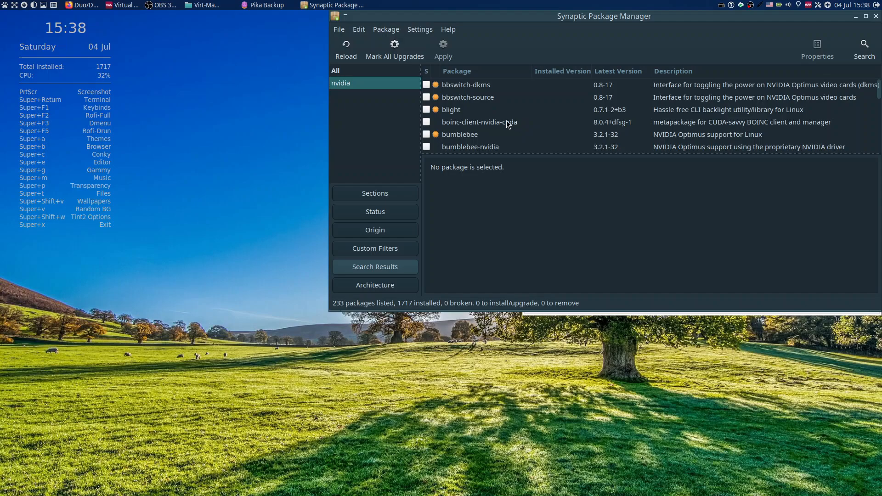
Look through the nvidia packages and display the description of nvidia-driver-full.
scroll(506, 120, "down", 2)
scroll(506, 120, "up", 2)
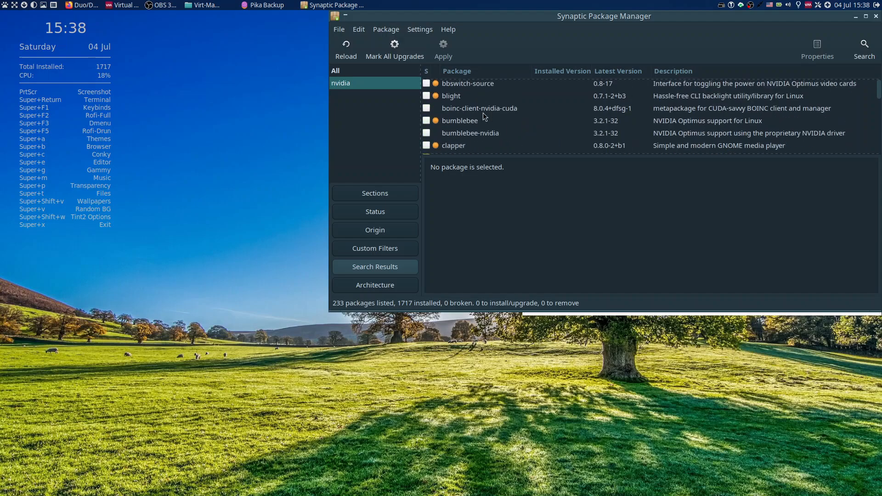
scroll(478, 133, "down", 1)
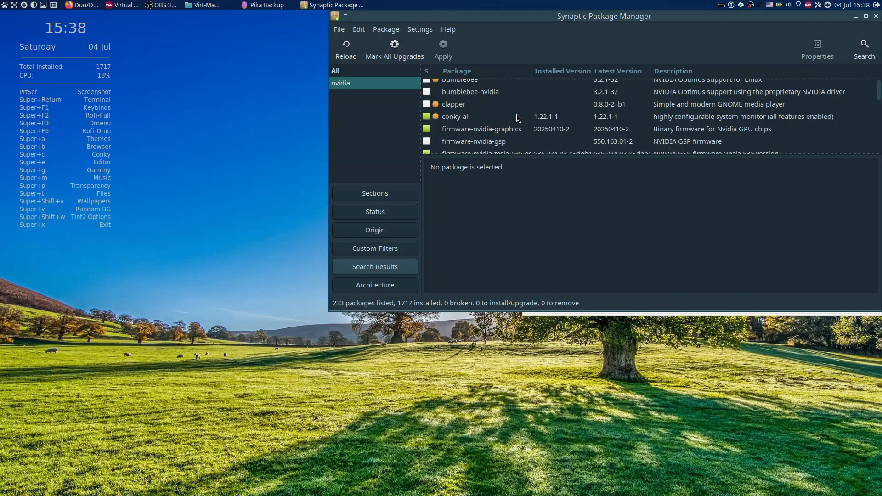
scroll(517, 118, "down", 3)
scroll(516, 118, "down", 8)
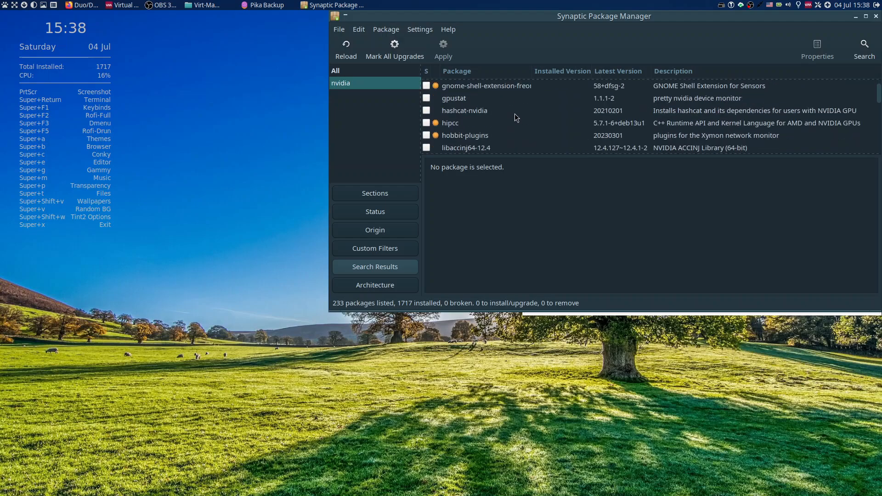
scroll(514, 119, "down", 12)
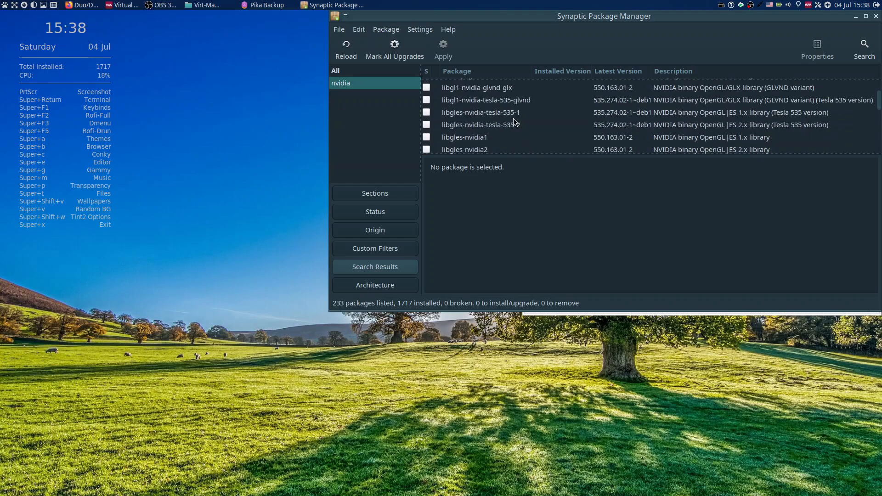
scroll(512, 119, "down", 12)
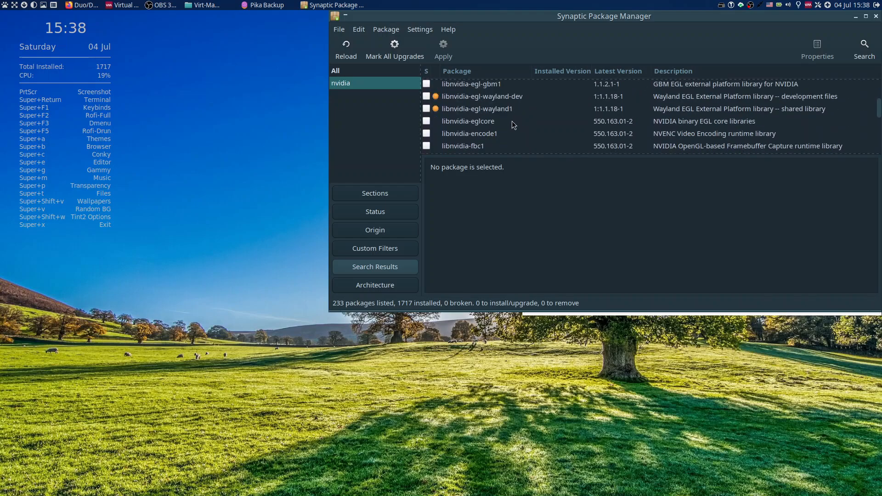
scroll(512, 120, "down", 12)
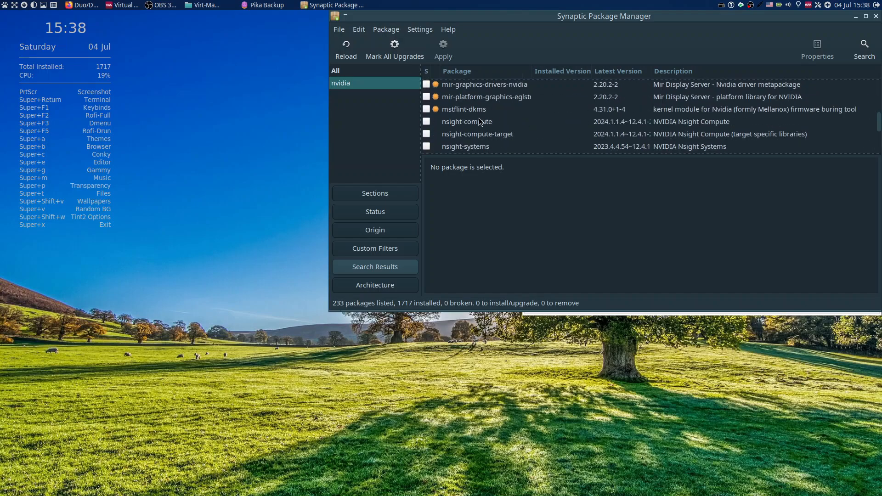
scroll(511, 133, "down", 3)
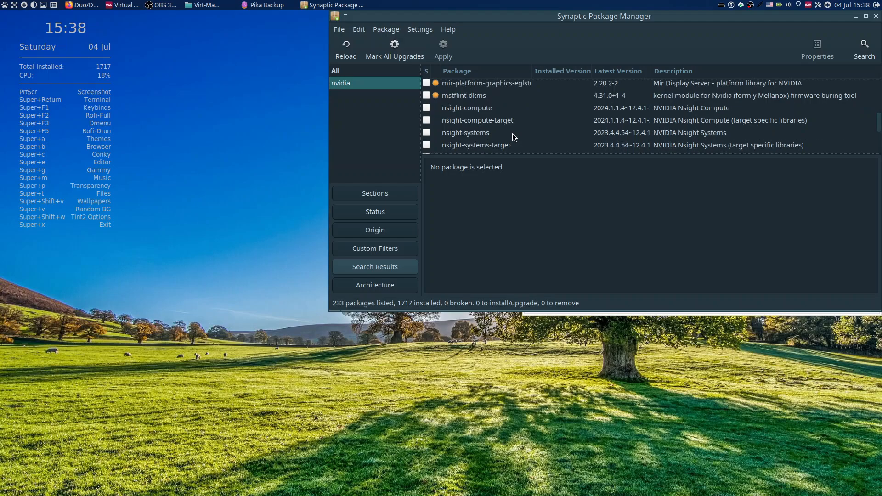
scroll(514, 137, "down", 1)
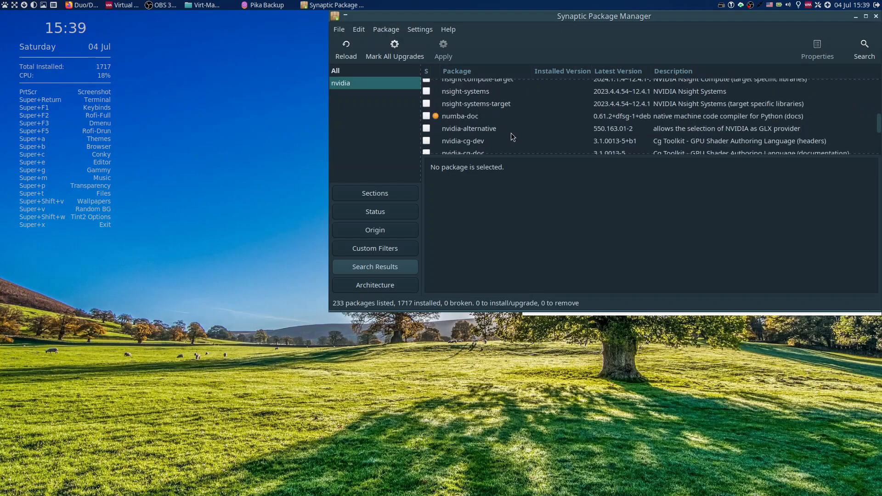
scroll(519, 125, "down", 4)
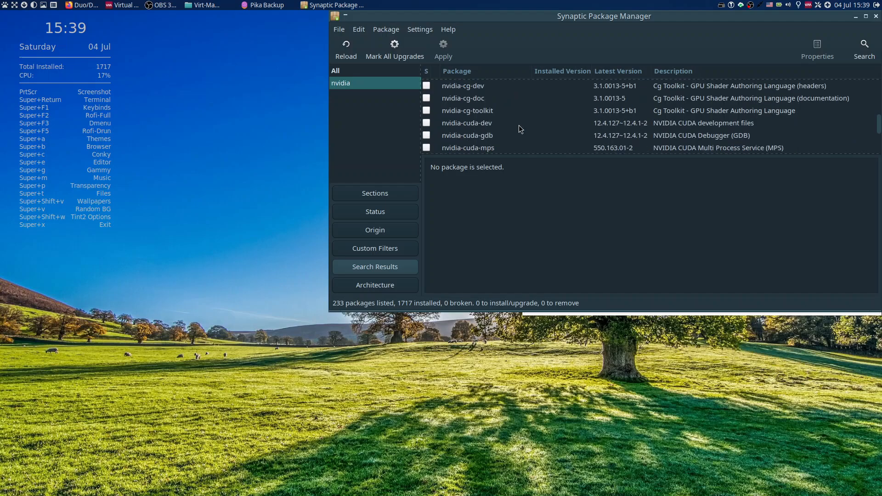
scroll(519, 125, "down", 5)
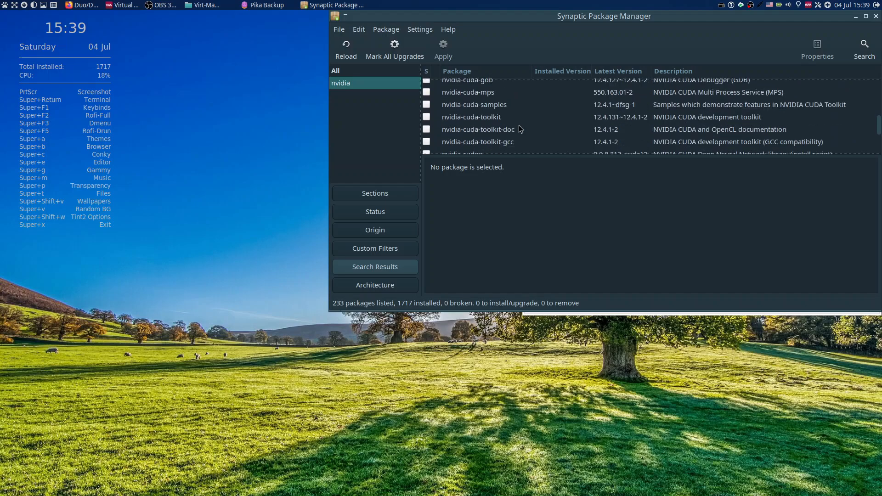
scroll(519, 125, "down", 6)
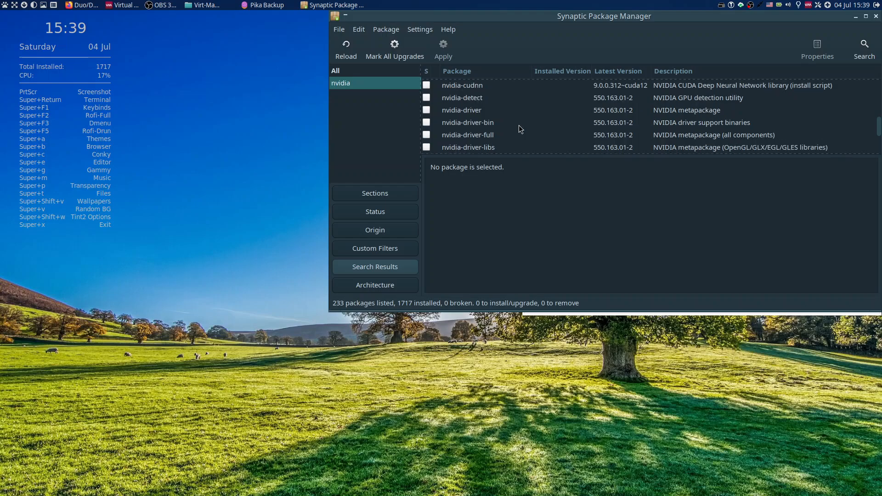
left_click(486, 135)
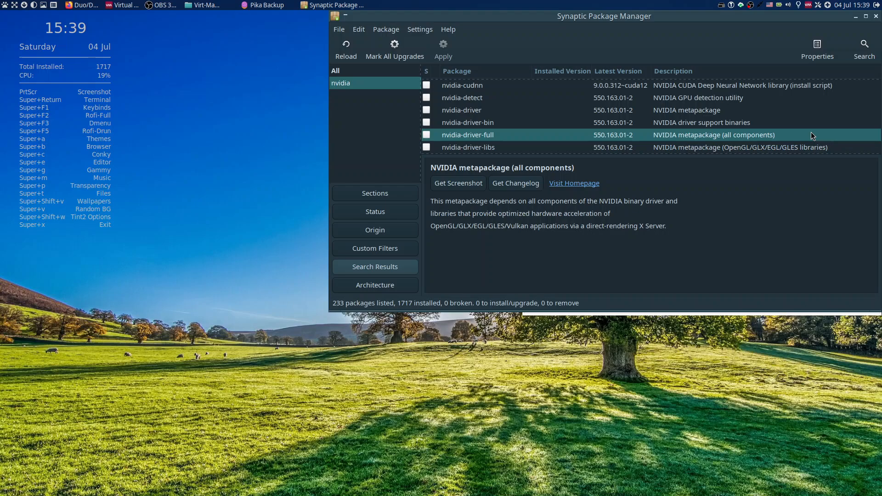
Close Synaptic and bring up the Pika Backup window to check the running backup's progress.
left_click_drag(813, 14, 484, 13)
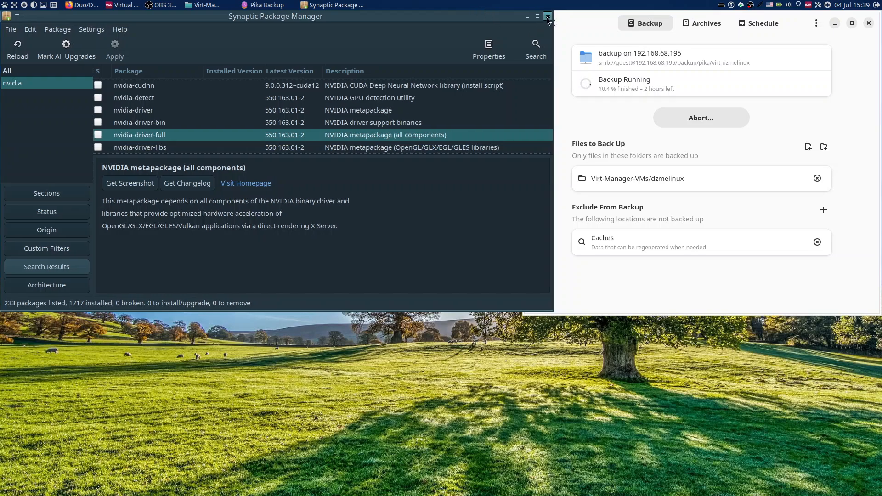
left_click(547, 17)
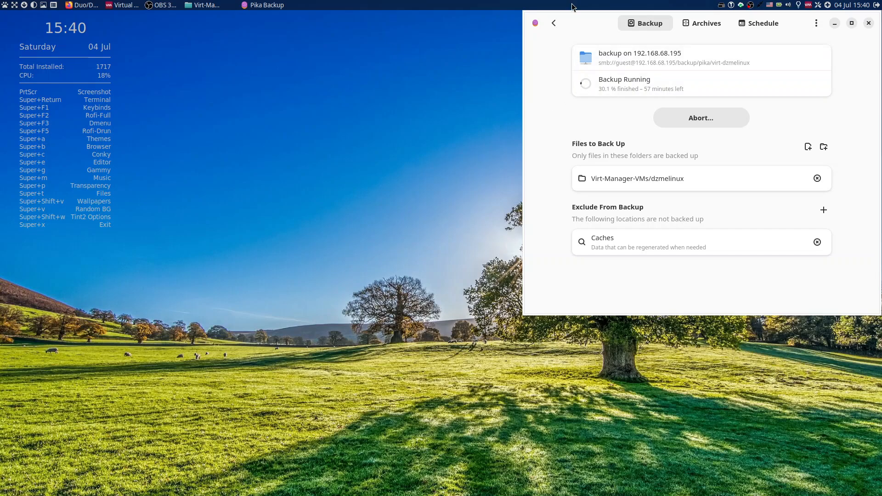
key("ctrl+alt+Right")
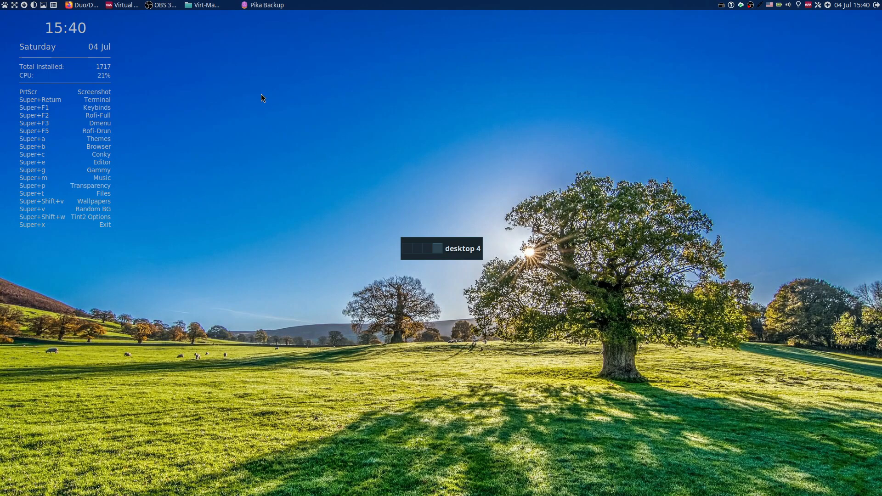
left_click(254, 5)
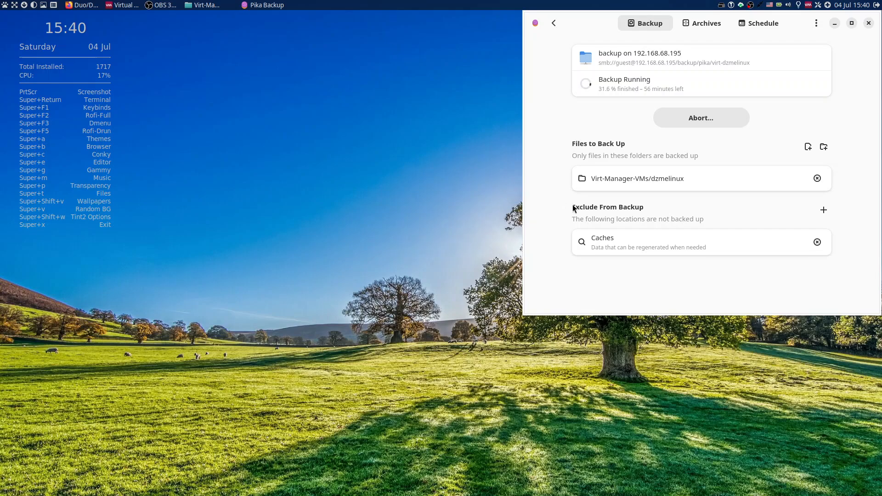
left_click_drag(550, 151, 539, 125)
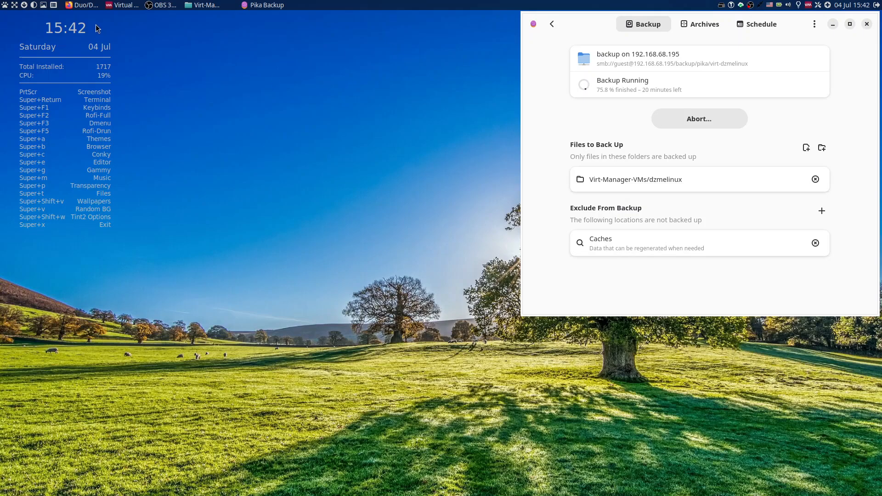
Bring up Virtual Machine Manager, move its window clear of the file manager and close it.
left_click(115, 8)
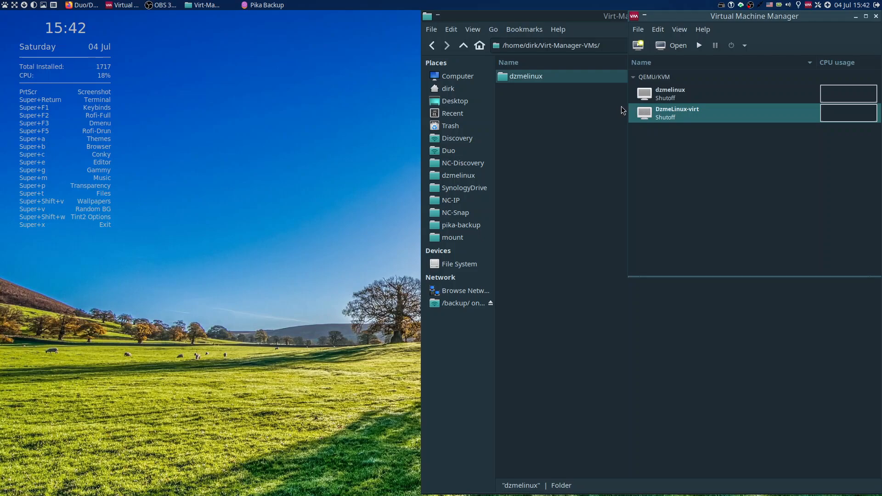
left_click_drag(781, 21, 243, 70)
left_click(337, 64)
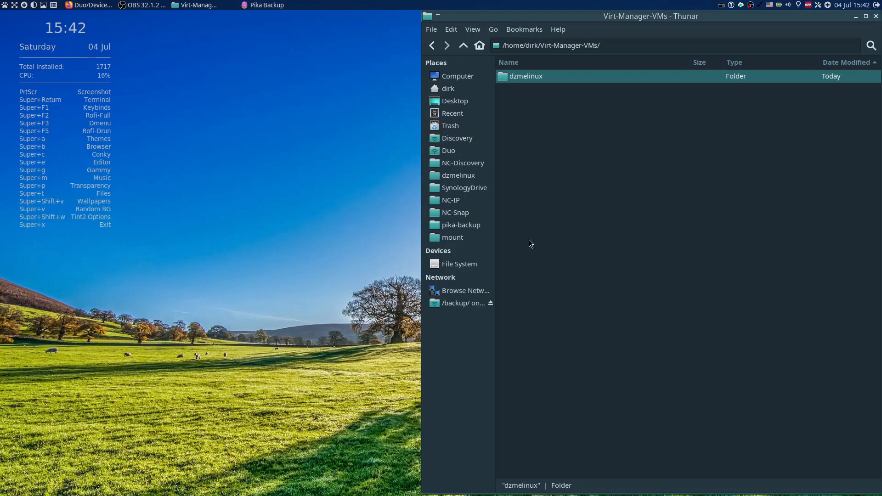
Examine the pika folder on the backup share in Thunar, move that window aside and switch back to Pika Backup.
left_click(456, 304)
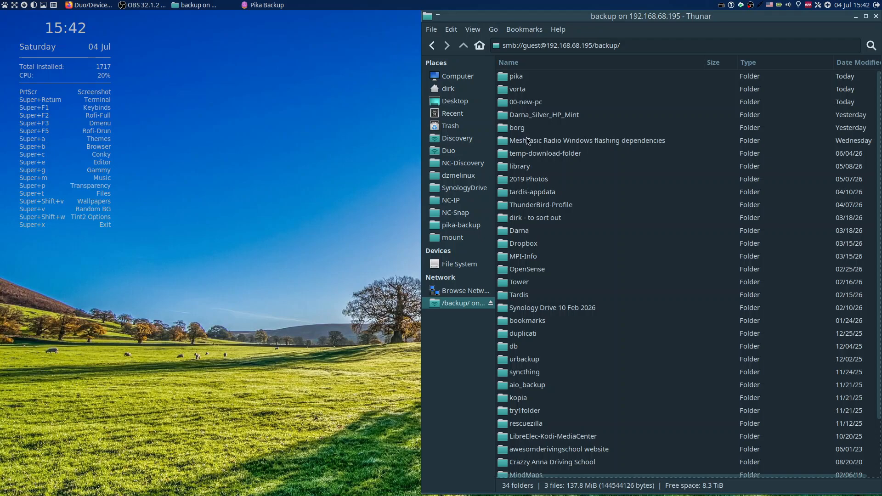
double_click(525, 78)
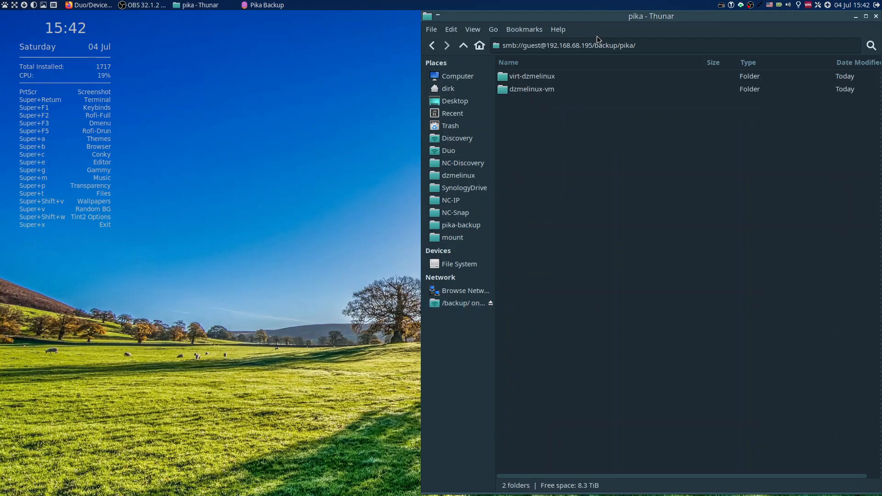
left_click_drag(586, 19, 165, 19)
left_click(262, 7)
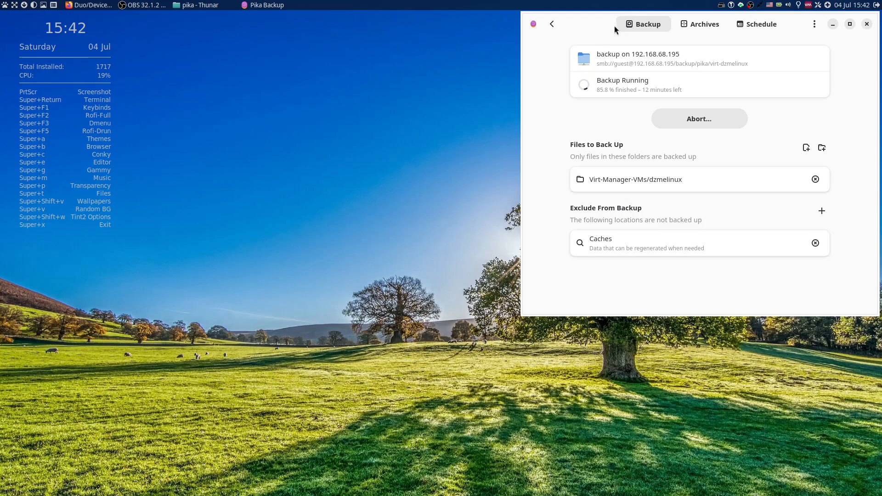
right_click(587, 26)
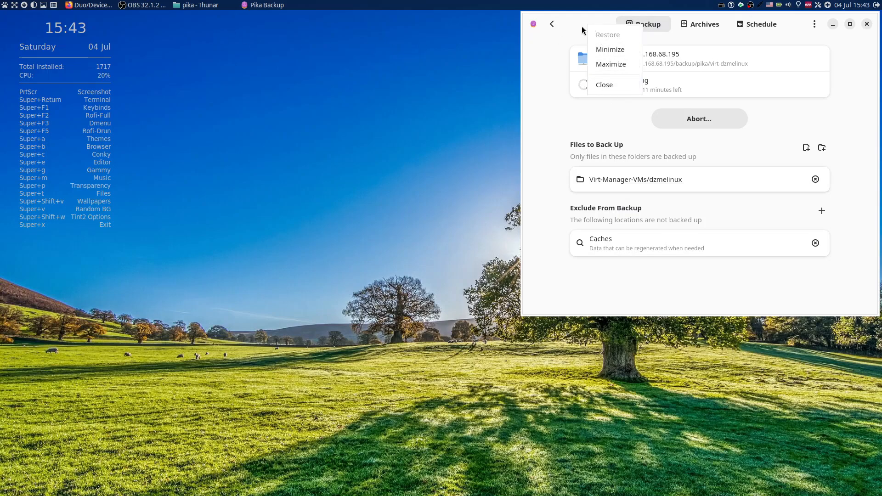
left_click(580, 18)
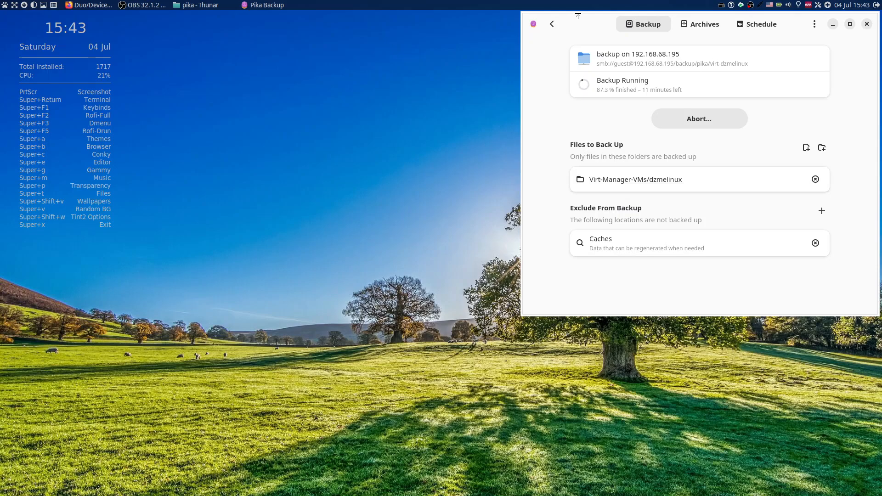
right_click(579, 19)
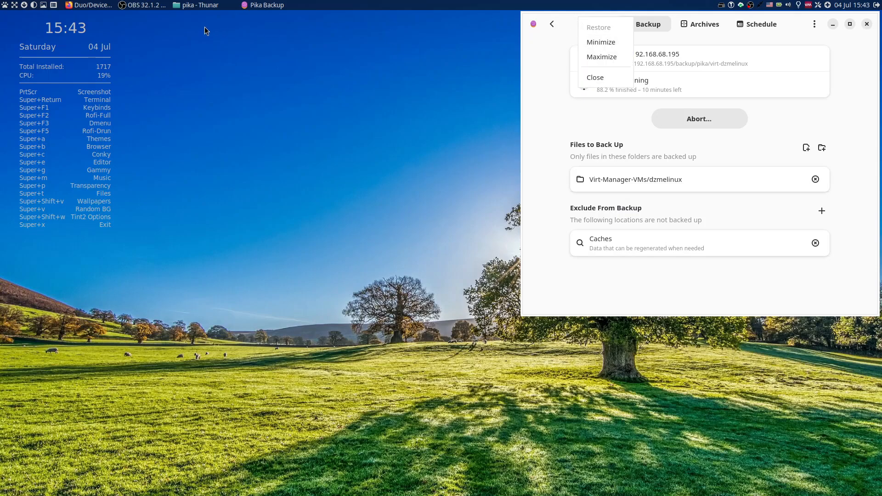
Send the pika Thunar window to the desktop that holds Pika Backup and switch to that desktop.
left_click(209, 10)
left_click(209, 9)
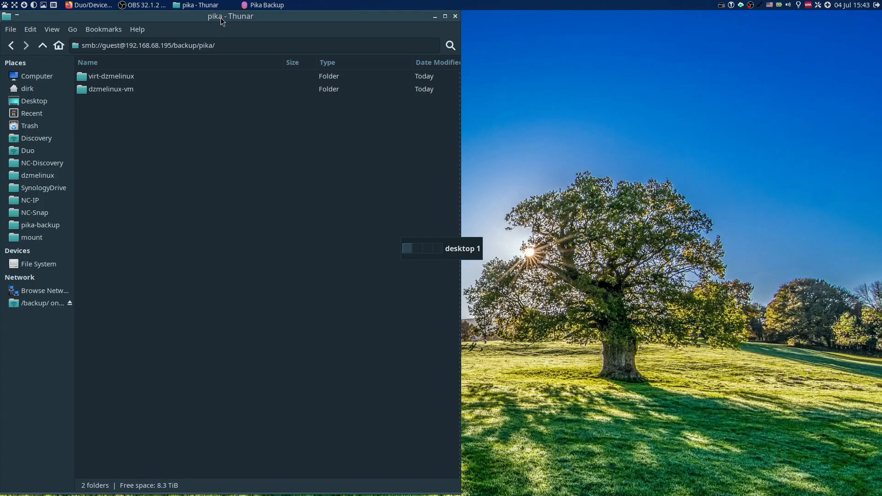
right_click(225, 21)
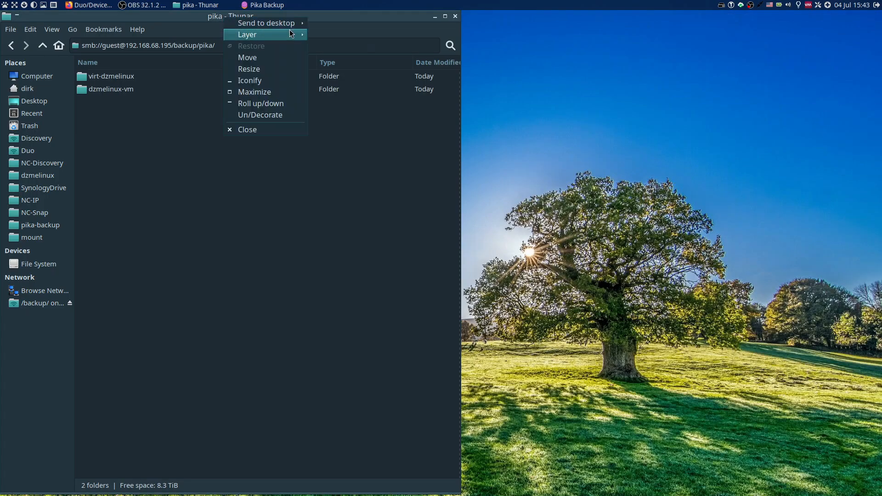
mouse_move(291, 24)
left_click(338, 38)
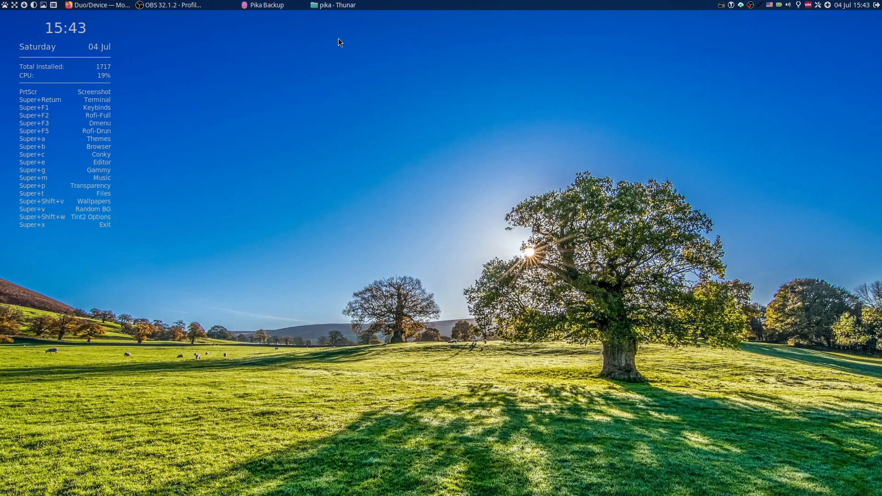
left_click(271, 7)
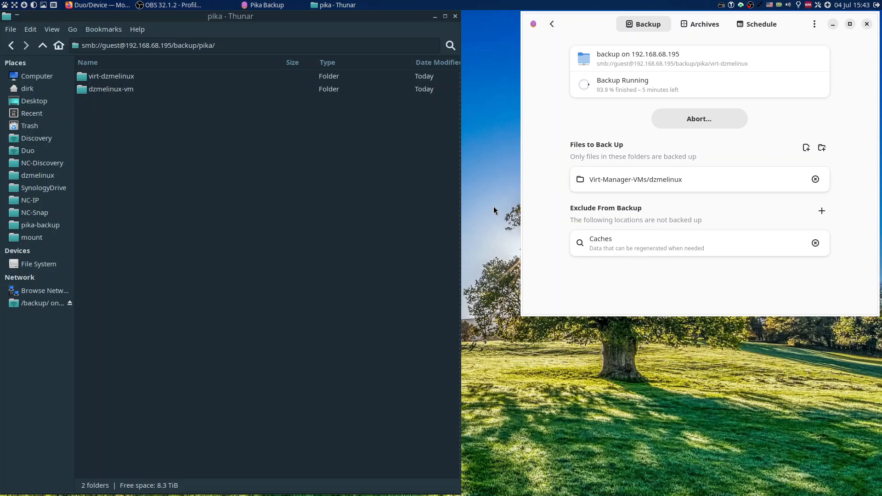
Cycle through the virtual desktops and return to desktop 2 to check the backup's status in Pika Backup.
scroll(494, 206, "down", 1)
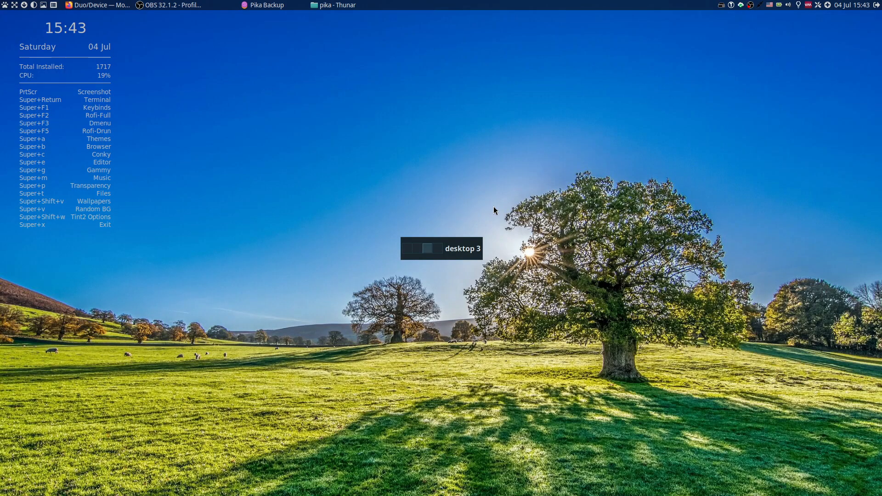
scroll(493, 206, "down", 1)
scroll(494, 206, "up", 3)
scroll(494, 211, "down", 3)
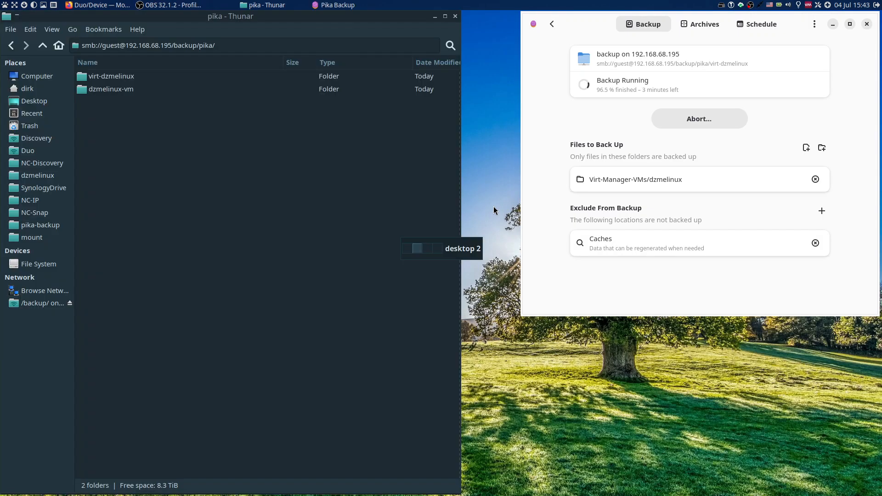
scroll(494, 210, "up", 1)
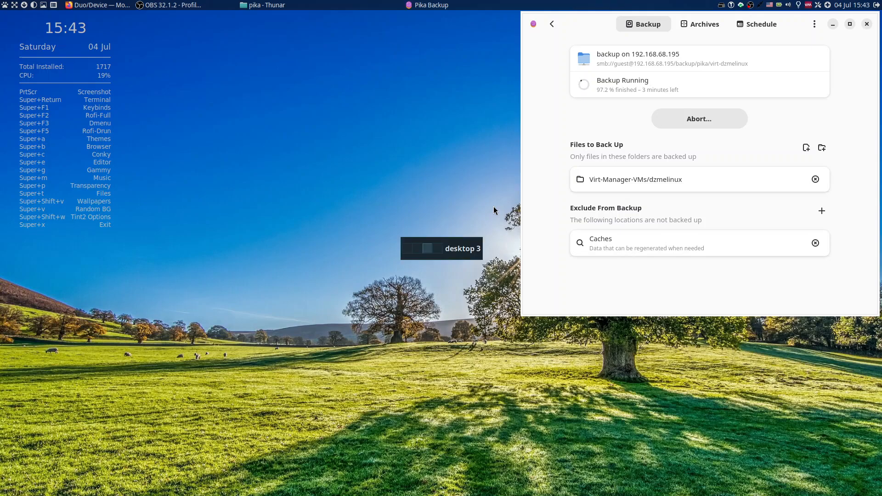
scroll(494, 211, "up", 1)
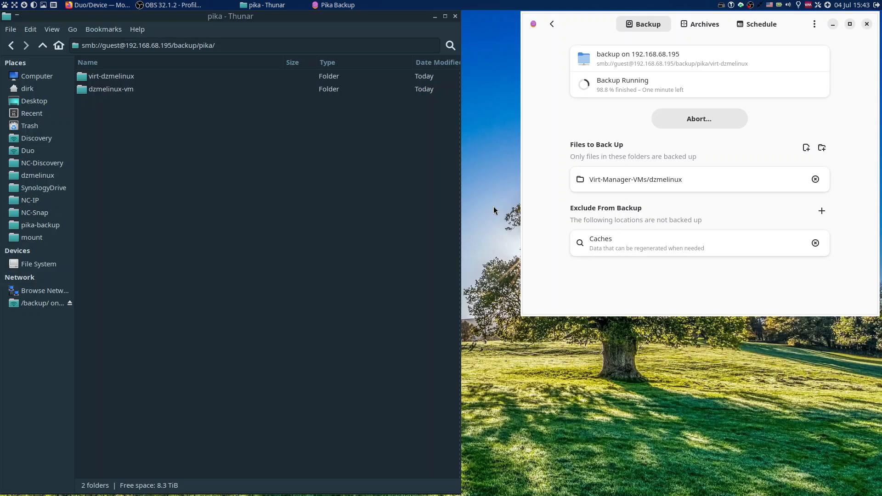
left_click(569, 7)
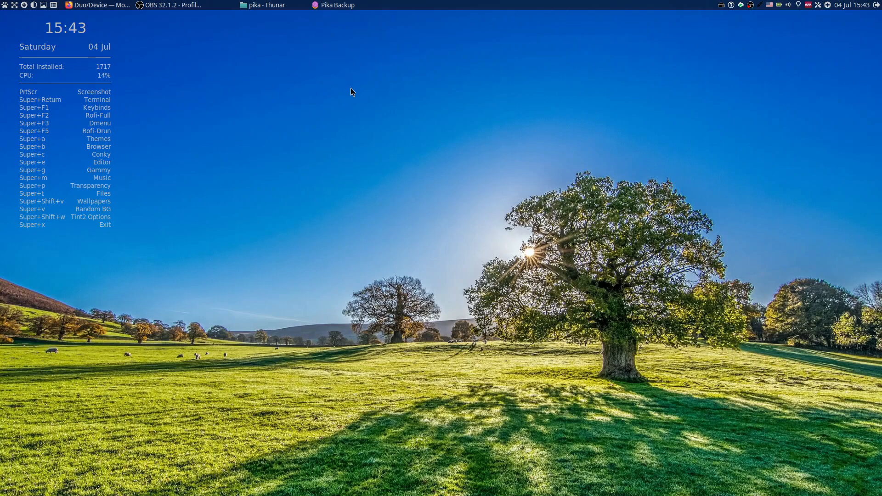
scroll(351, 87, "up", 2)
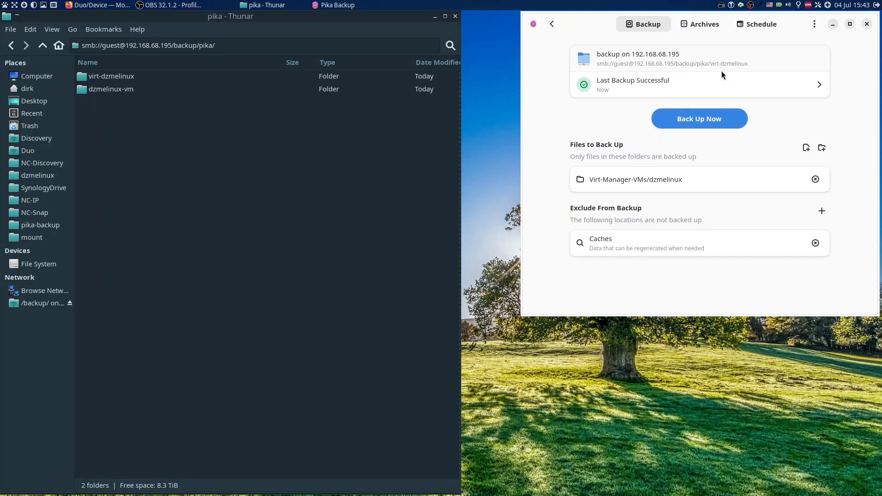
Examine the backup location's disk and space details and expand the 07/04/26 15:37:18 archive to read its details.
left_click(671, 64)
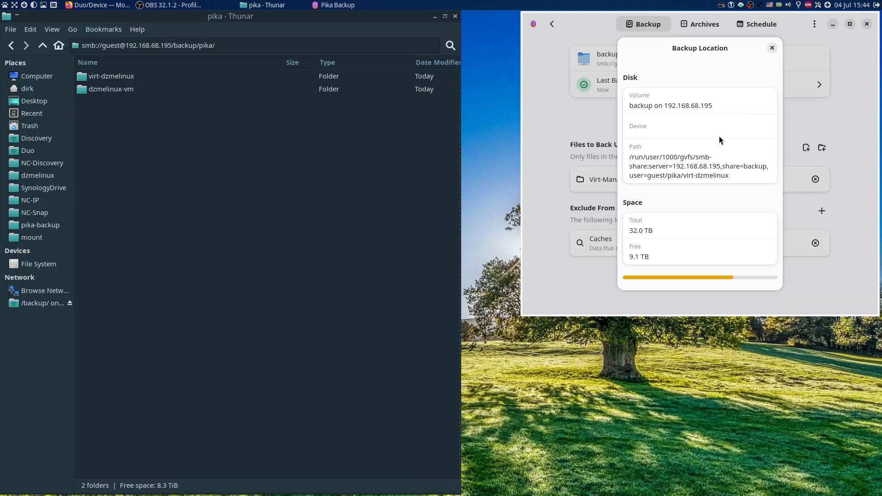
left_click(771, 48)
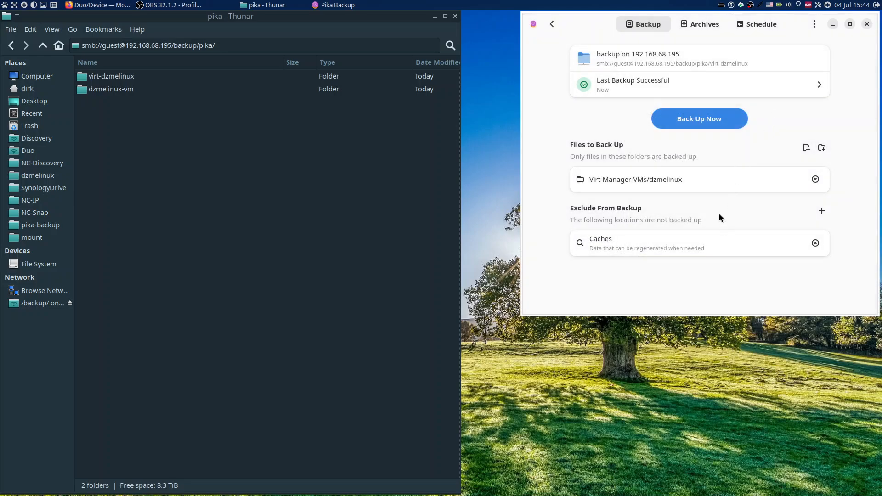
left_click(702, 25)
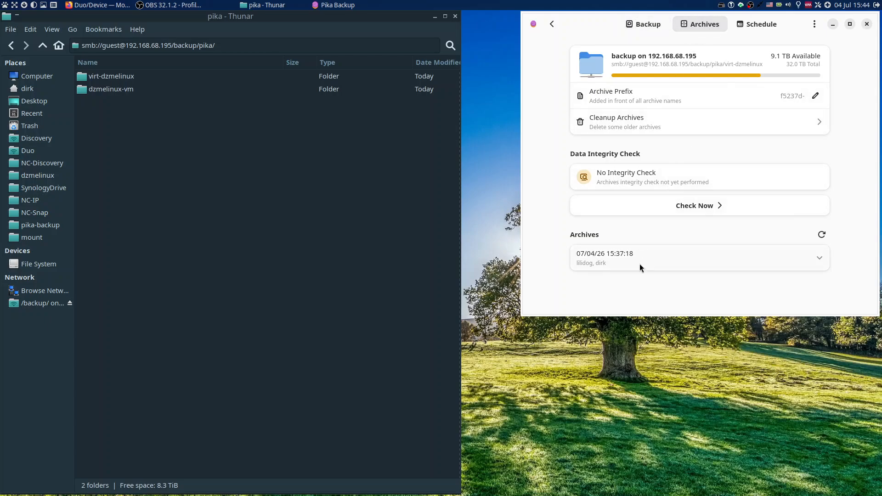
left_click(662, 259)
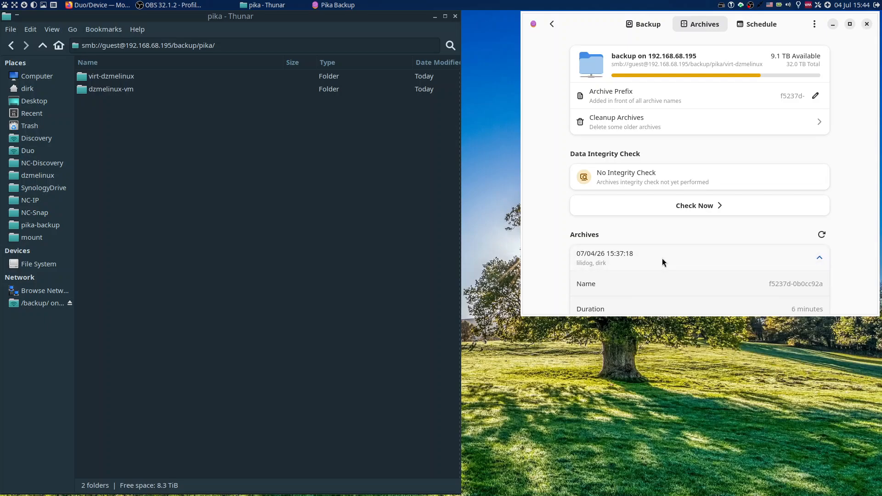
scroll(729, 235, "down", 3)
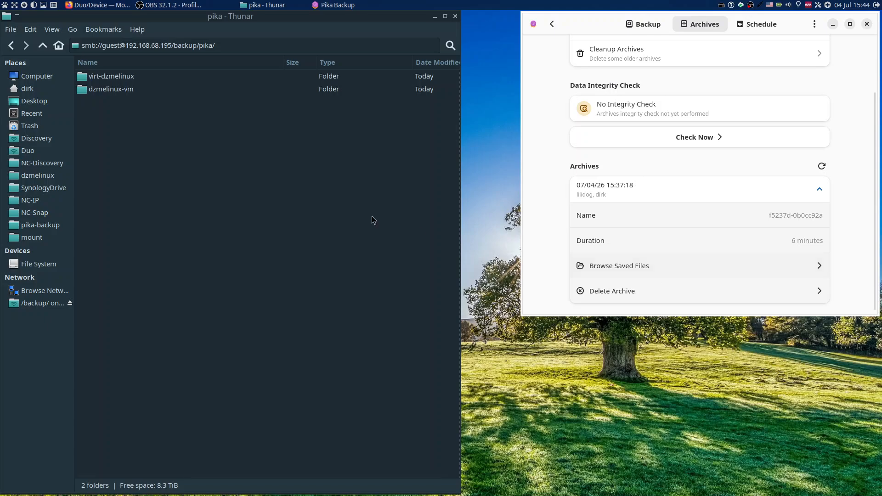
Check the size of the virt-dzmelinux folder in its Thunar properties and close the properties window.
right_click(114, 79)
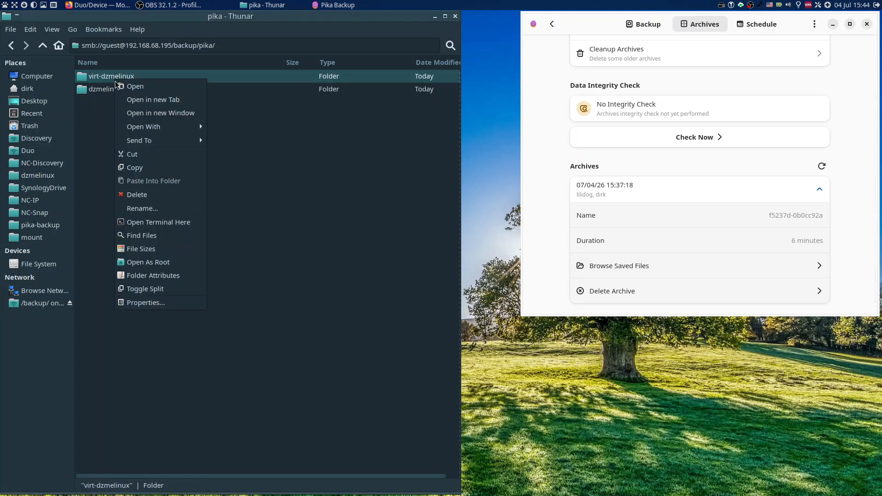
left_click(136, 303)
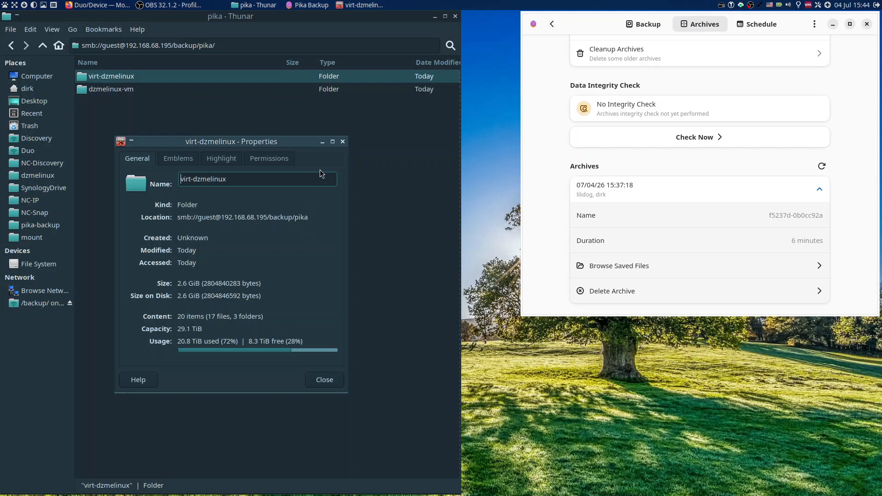
left_click(341, 144)
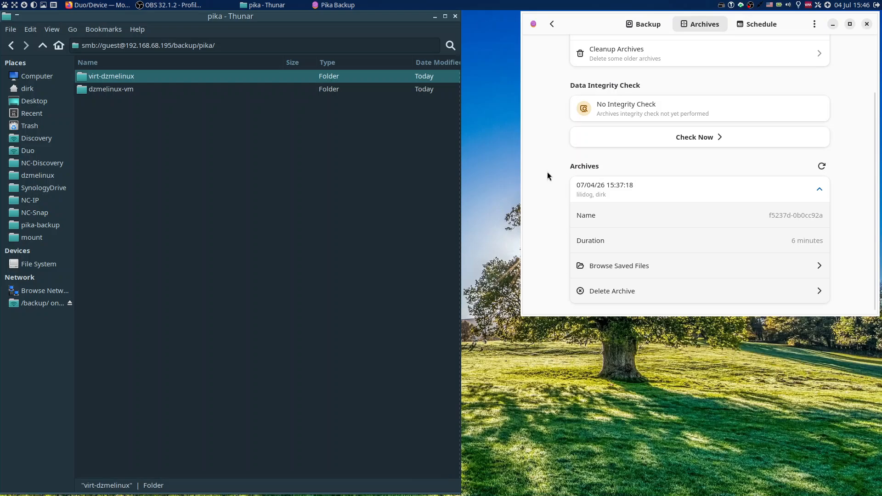
Return to the Pika Backup overview and try to close the application.
left_click(551, 28)
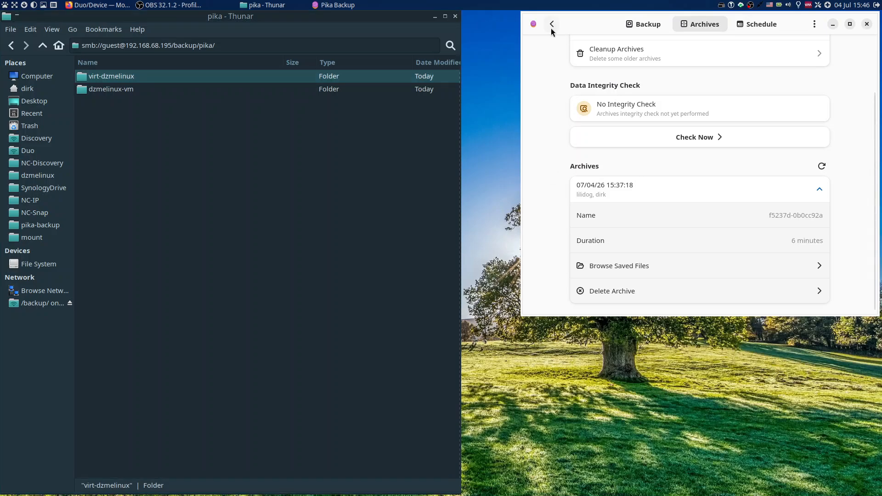
left_click(552, 27)
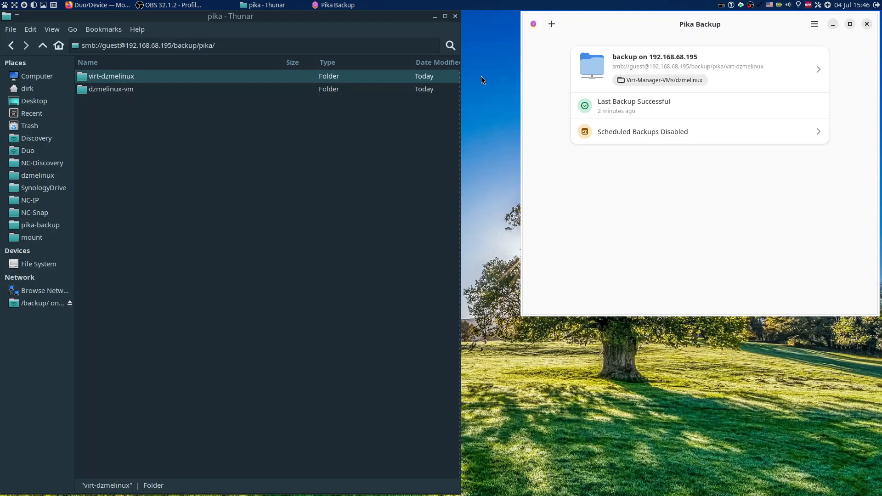
left_click(868, 25)
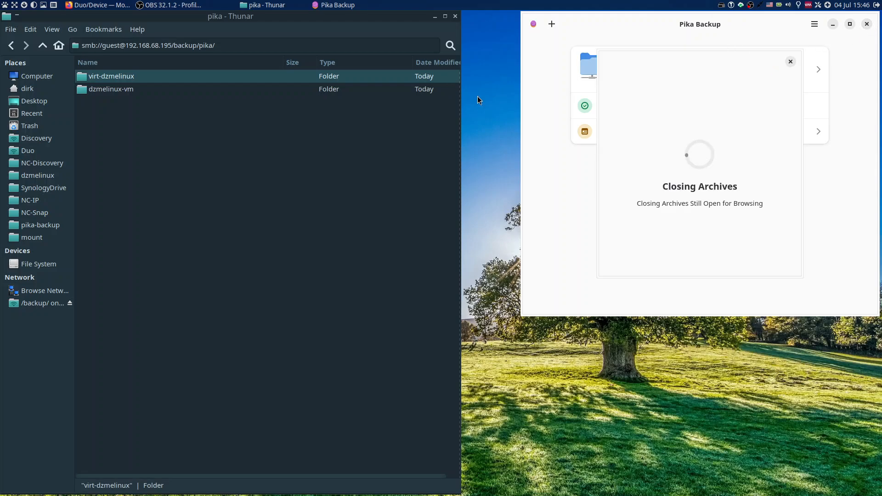
Force-close the Pika Backup window with Xkill and close the Thunar window.
right_click(491, 111)
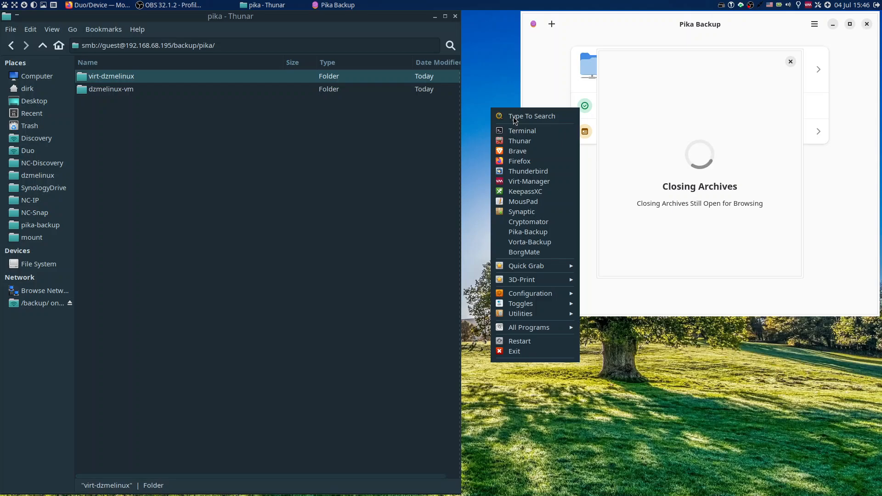
type("kil")
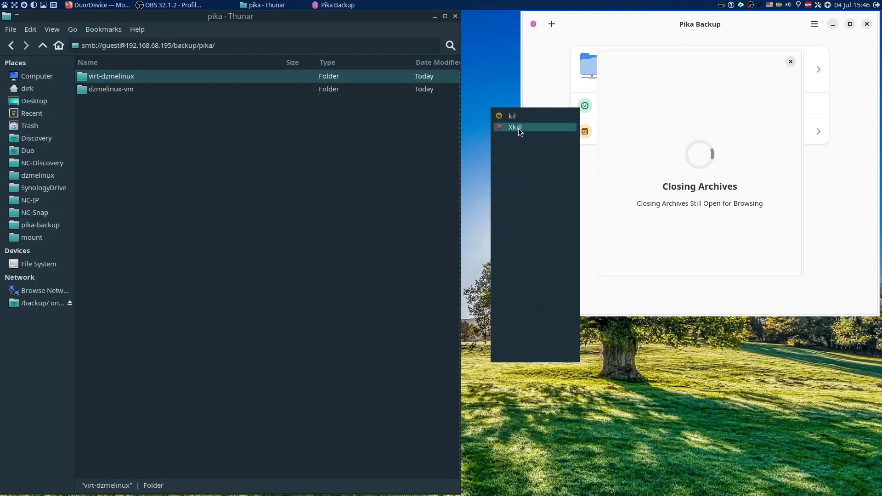
key("Return")
left_click(673, 96)
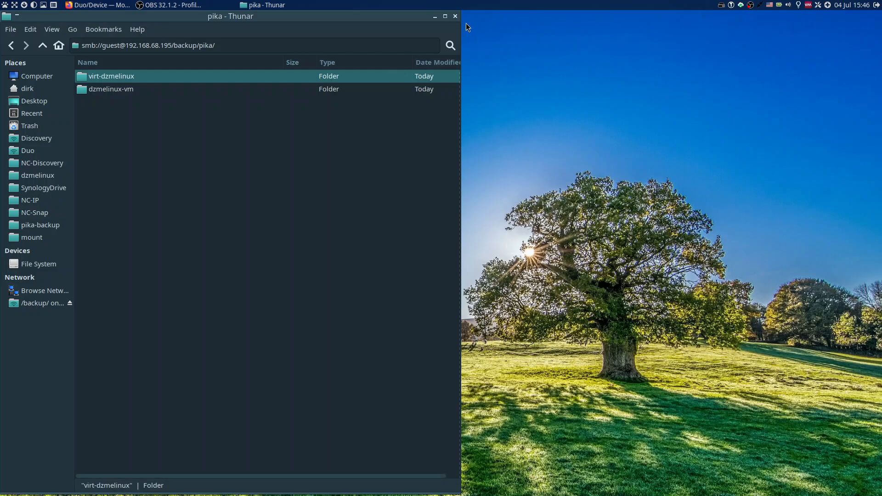
left_click(455, 17)
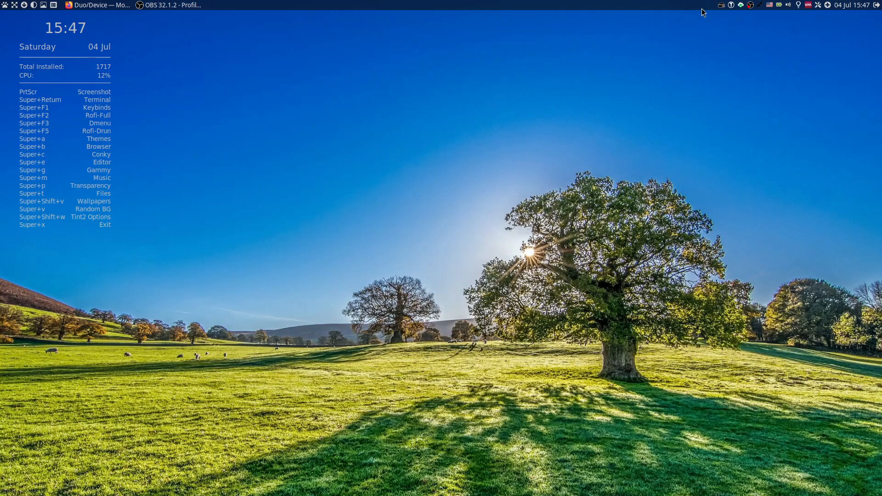
Switch to OBS by bringing its main window onto the screen and shift the window slightly.
left_click(750, 6)
right_click(750, 7)
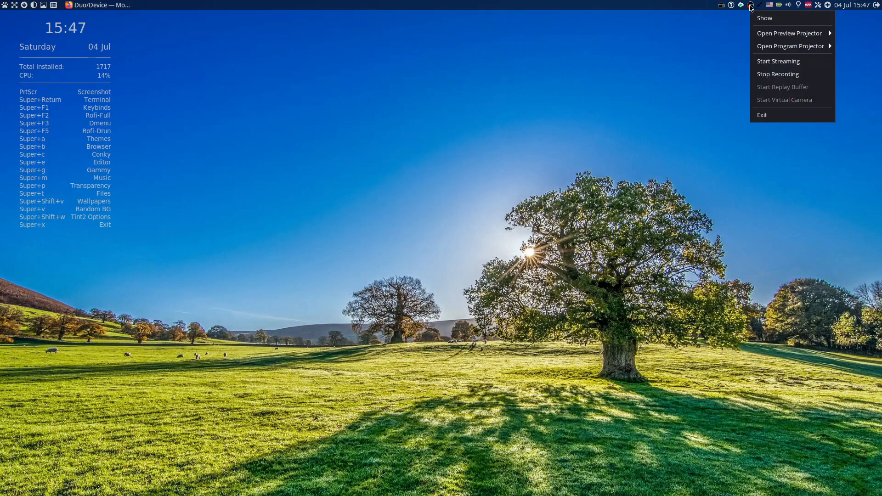
left_click(753, 17)
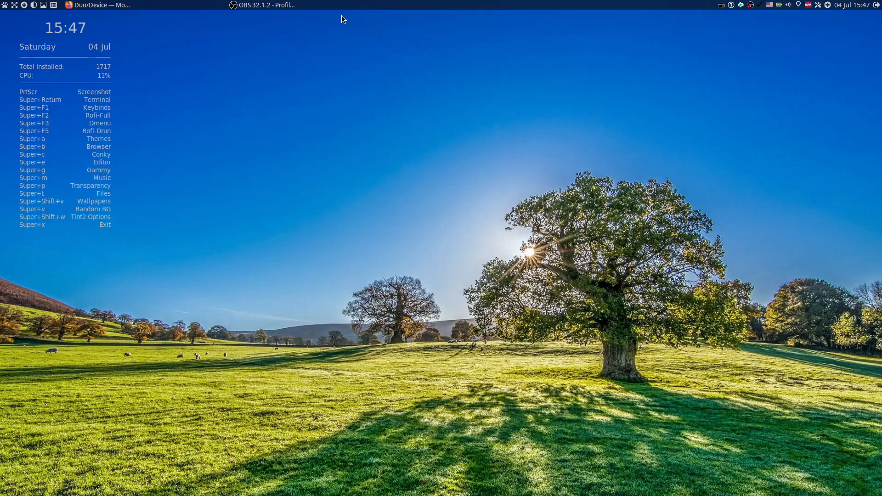
left_click(279, 5)
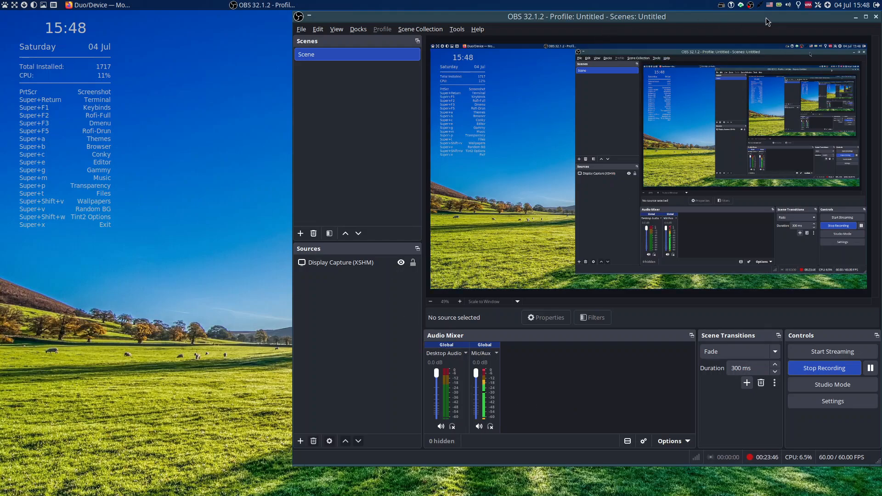
left_click_drag(766, 17, 764, 17)
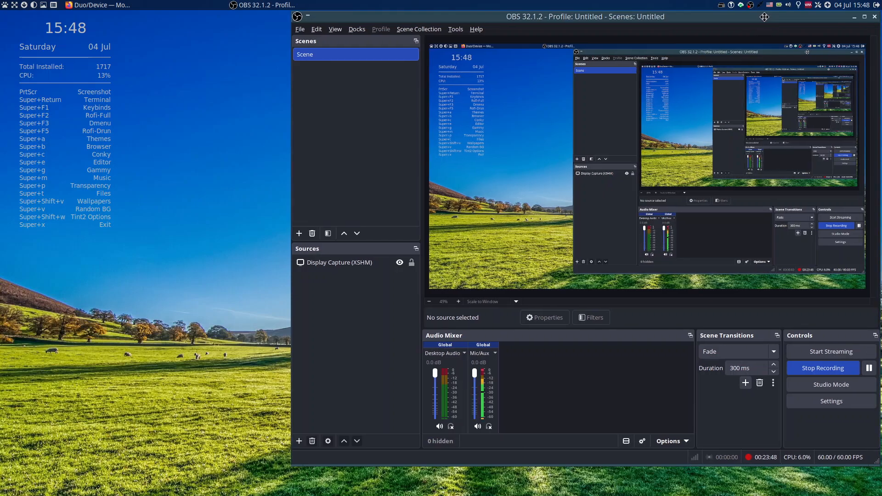